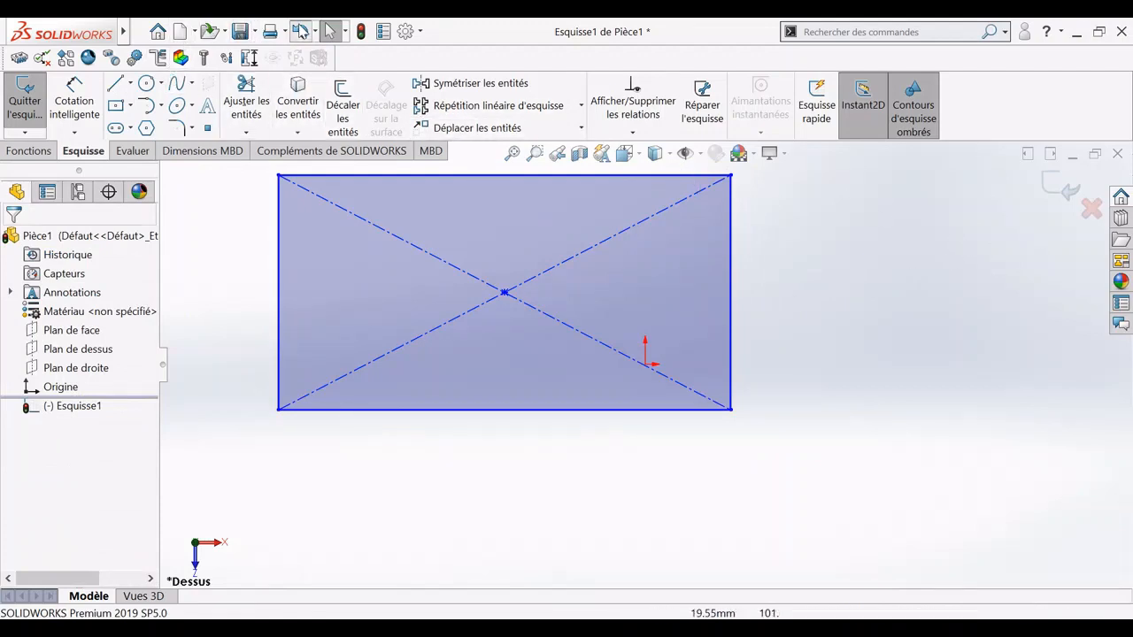
- Undo the existing centre rectangle and sketch a corner rectangle about 190 by 115 mm enclosing the origin
{"action": "left_click", "coordinate": [299, 32]}
{"action": "left_click", "coordinate": [144, 106]}
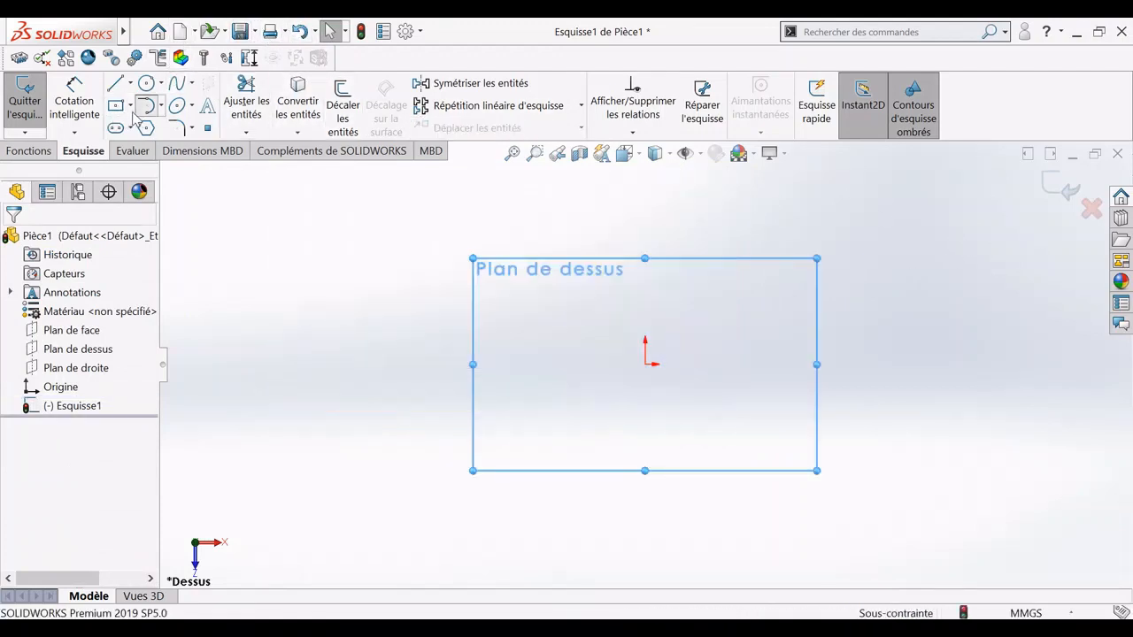
{"action": "left_click", "coordinate": [130, 105]}
{"action": "left_click", "coordinate": [177, 124]}
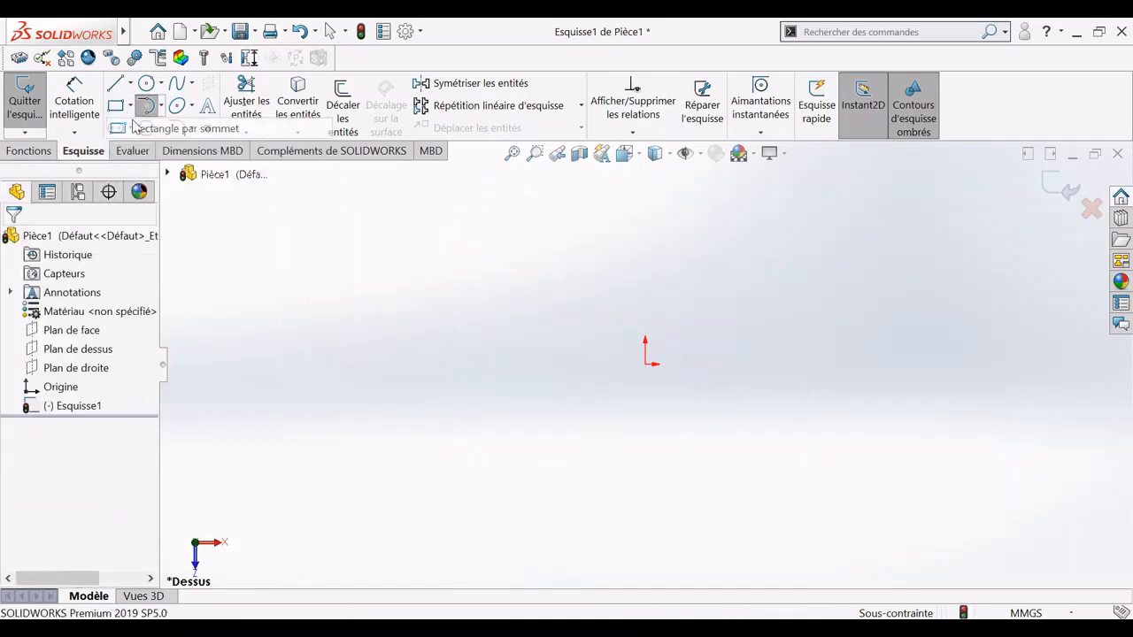
{"action": "left_click", "coordinate": [510, 278]}
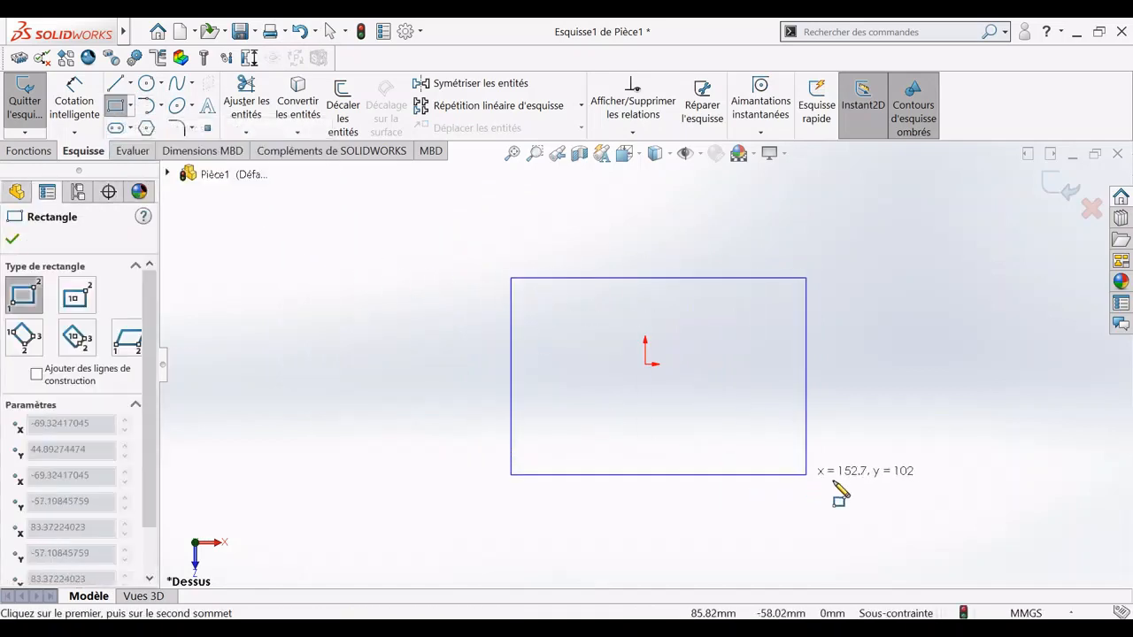
{"action": "left_click", "coordinate": [878, 488]}
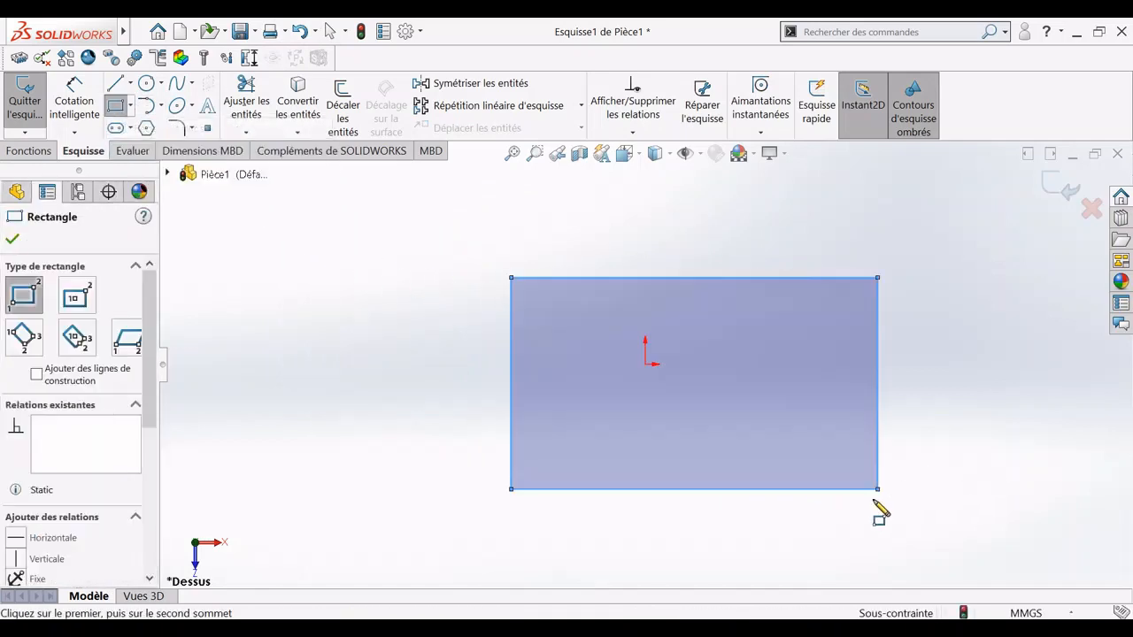
- Dimension the rectangle's upper horizontal edge and set its length to 200 mm
{"action": "left_click", "coordinate": [77, 102]}
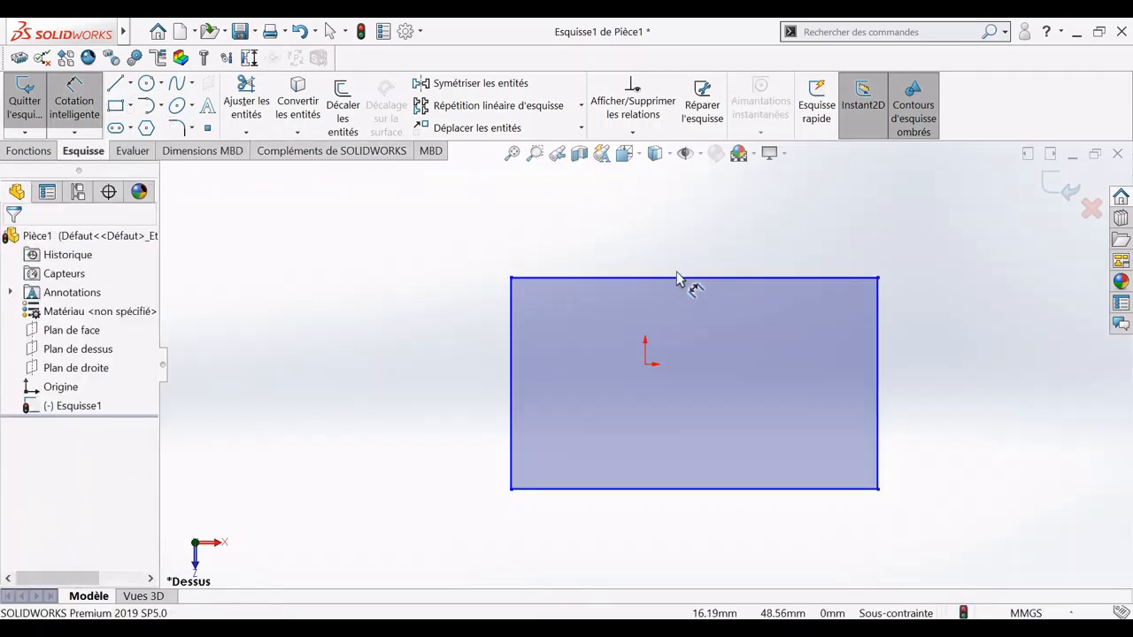
{"action": "left_click", "coordinate": [711, 279]}
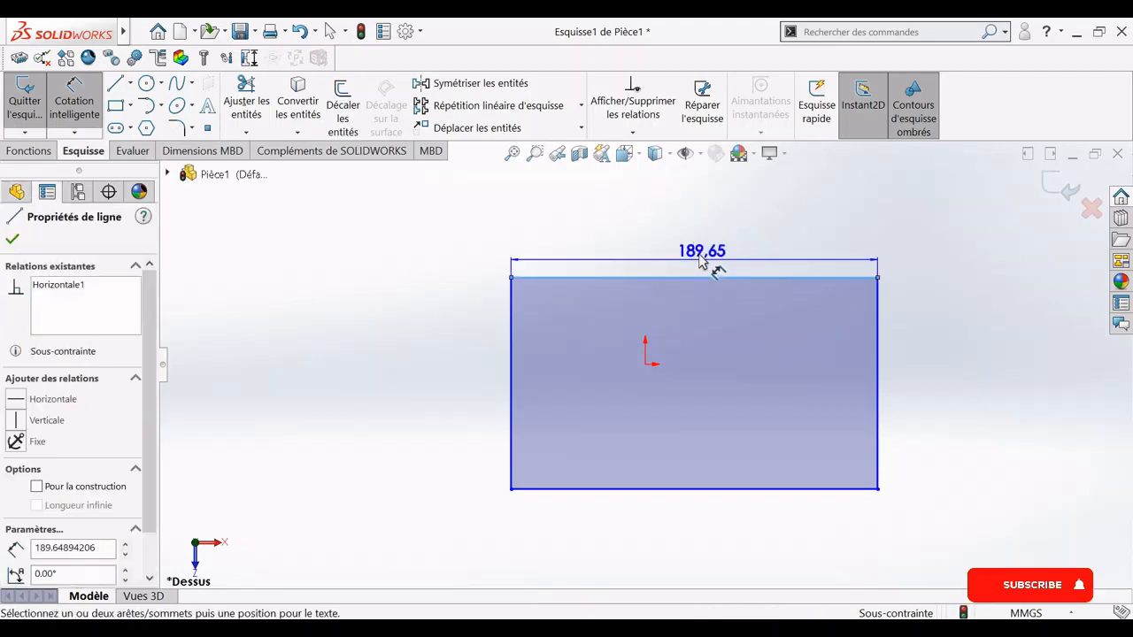
{"action": "left_click", "coordinate": [699, 244]}
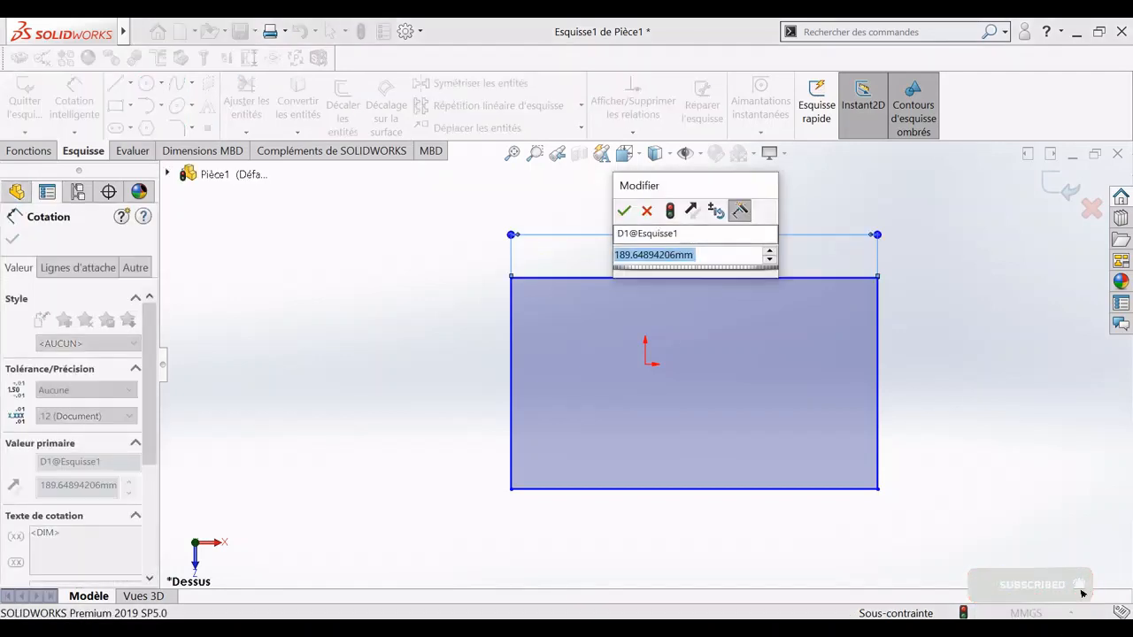
{"action": "type", "text": "200"}
{"action": "key", "text": "Return"}
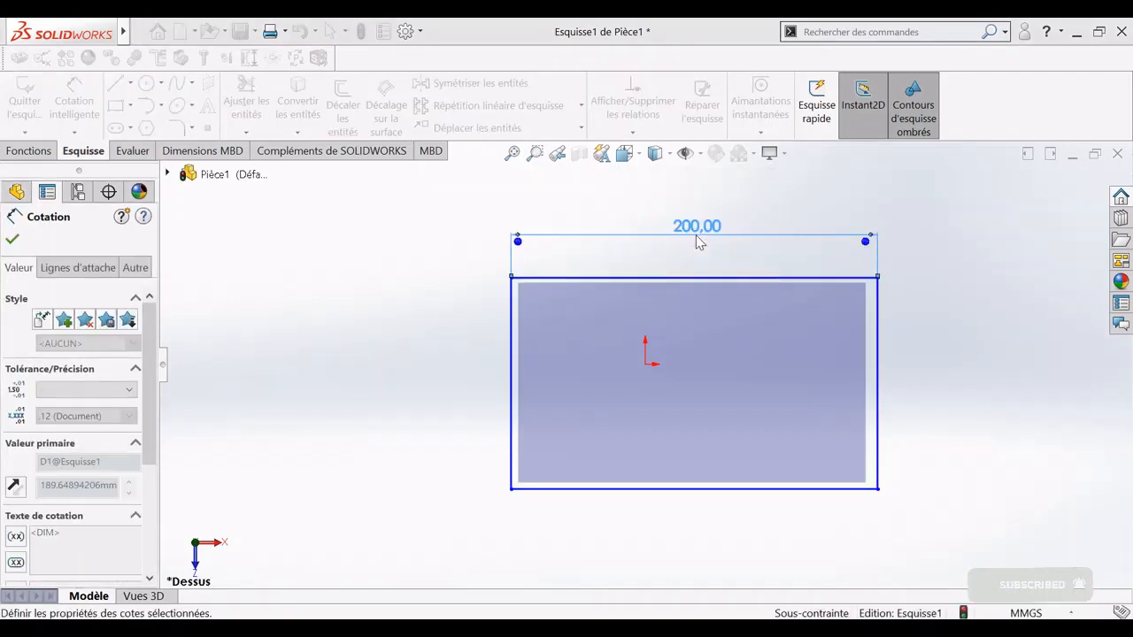
- Dimension the rectangle's right vertical edge and set its length to 100 mm
{"action": "left_click", "coordinate": [880, 410]}
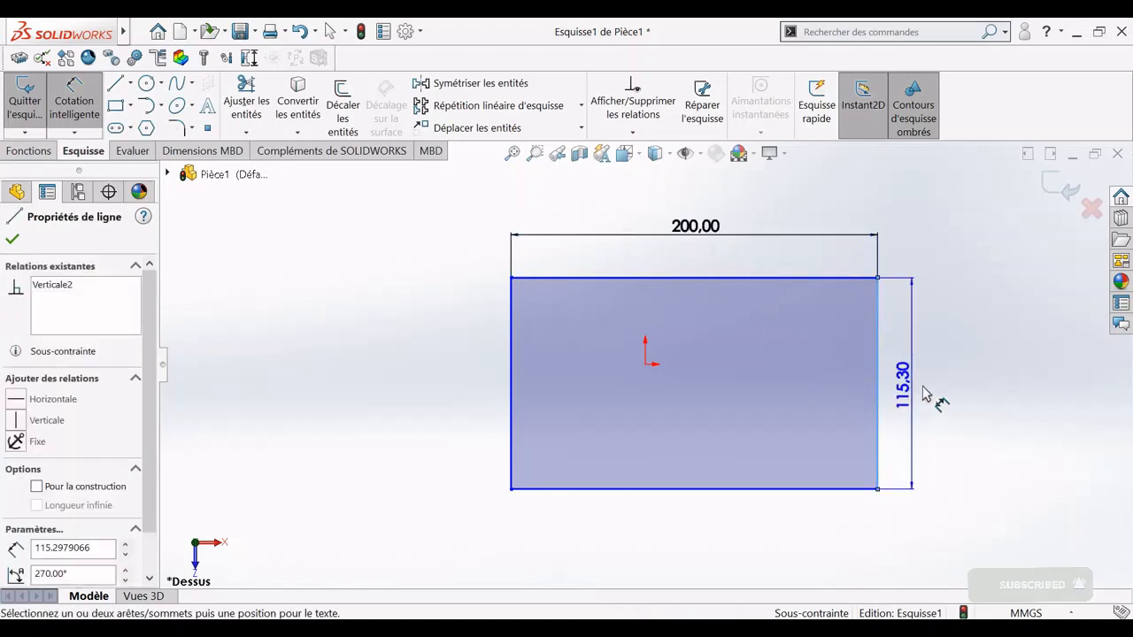
{"action": "left_click", "coordinate": [940, 386]}
{"action": "type", "text": "100"}
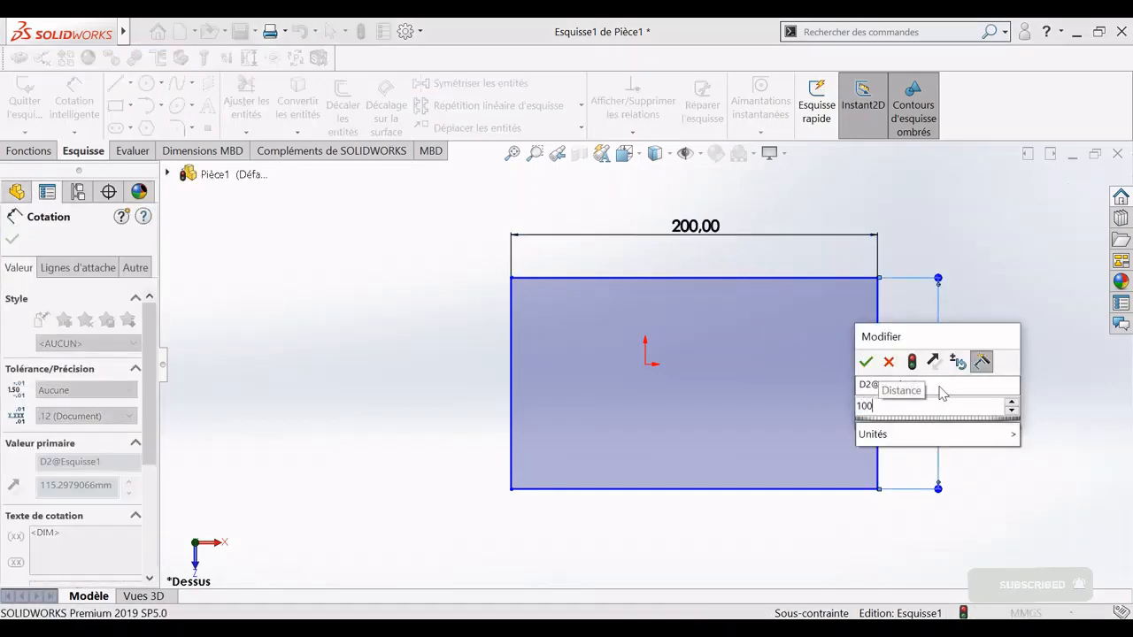
{"action": "key", "text": "Return"}
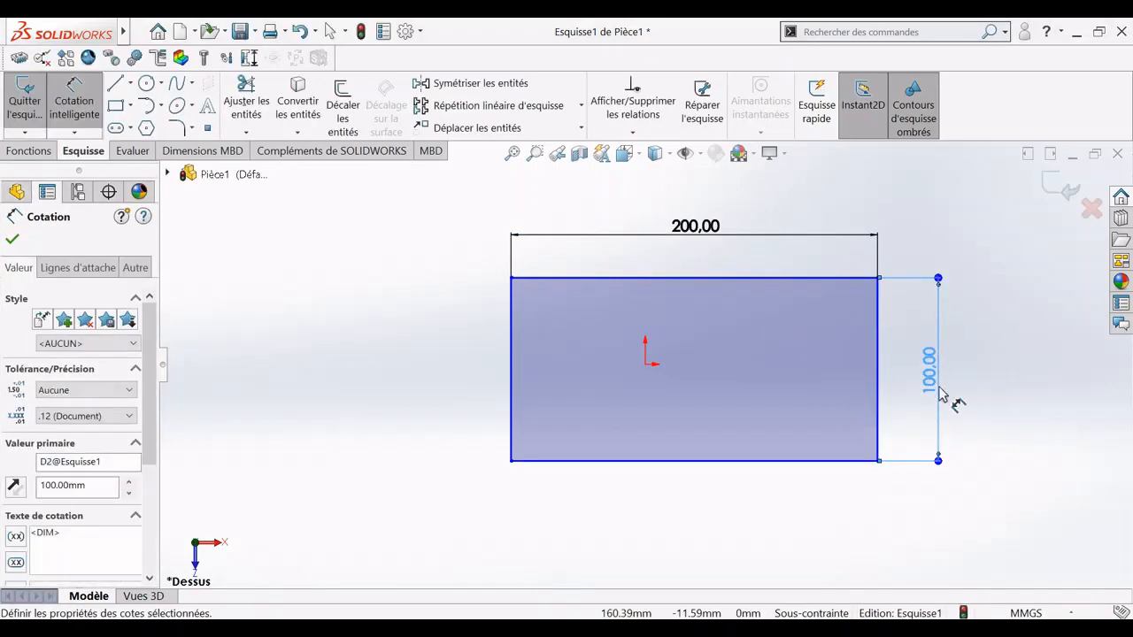
{"action": "left_click", "coordinate": [13, 240]}
- Extrude the rectangle sketch into a solid block with a blind depth of 30 mm
{"action": "left_click", "coordinate": [29, 151]}
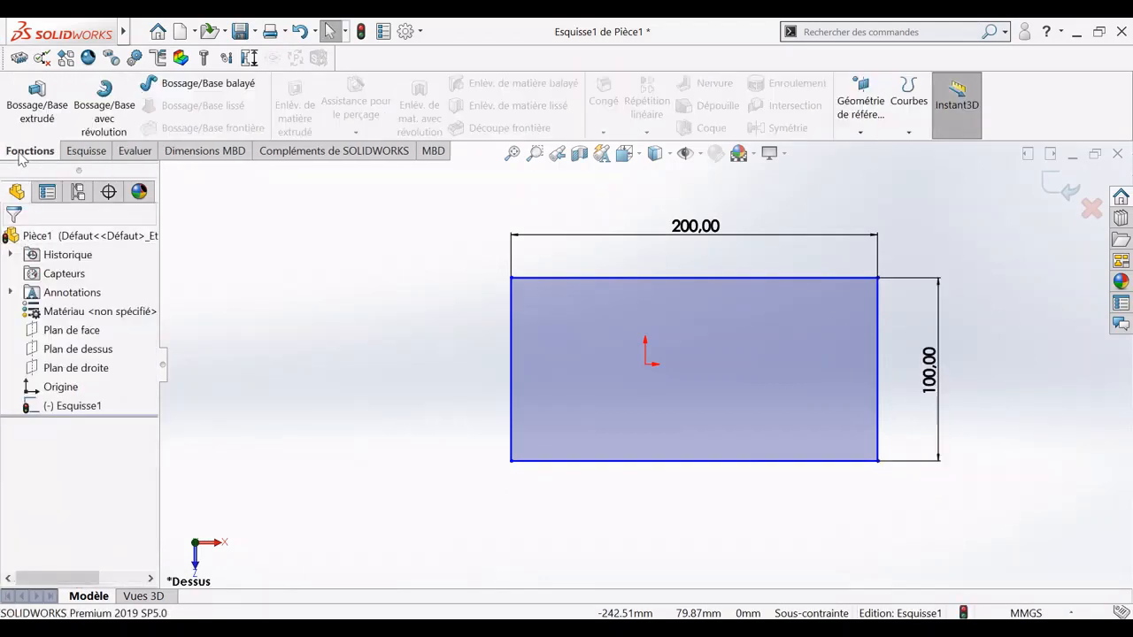
{"action": "left_click", "coordinate": [28, 122]}
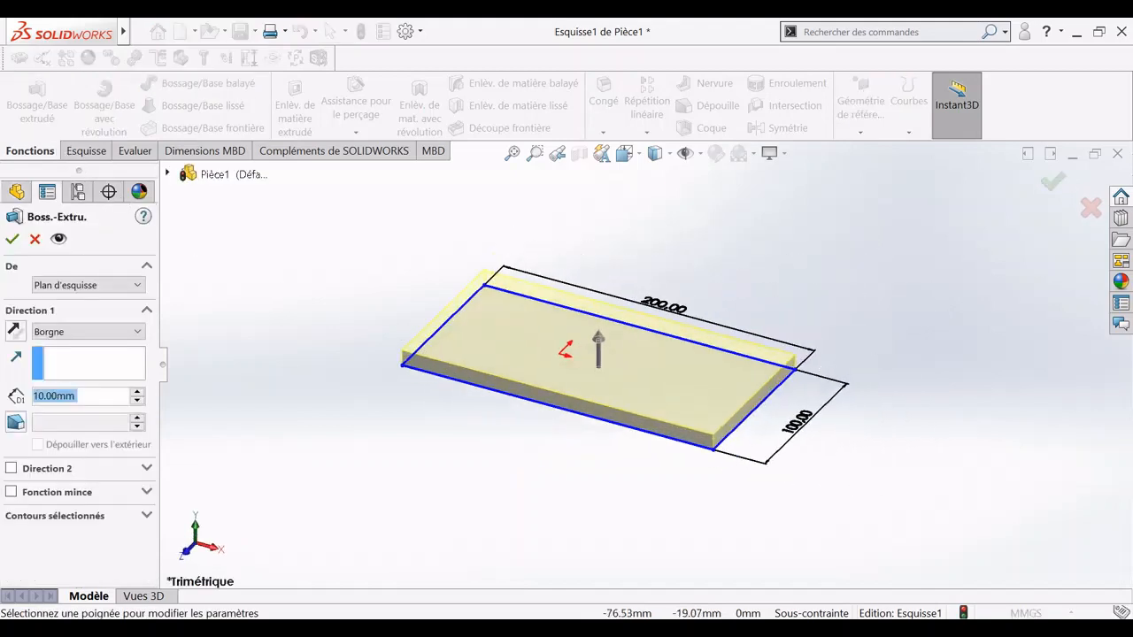
{"action": "type", "text": "30"}
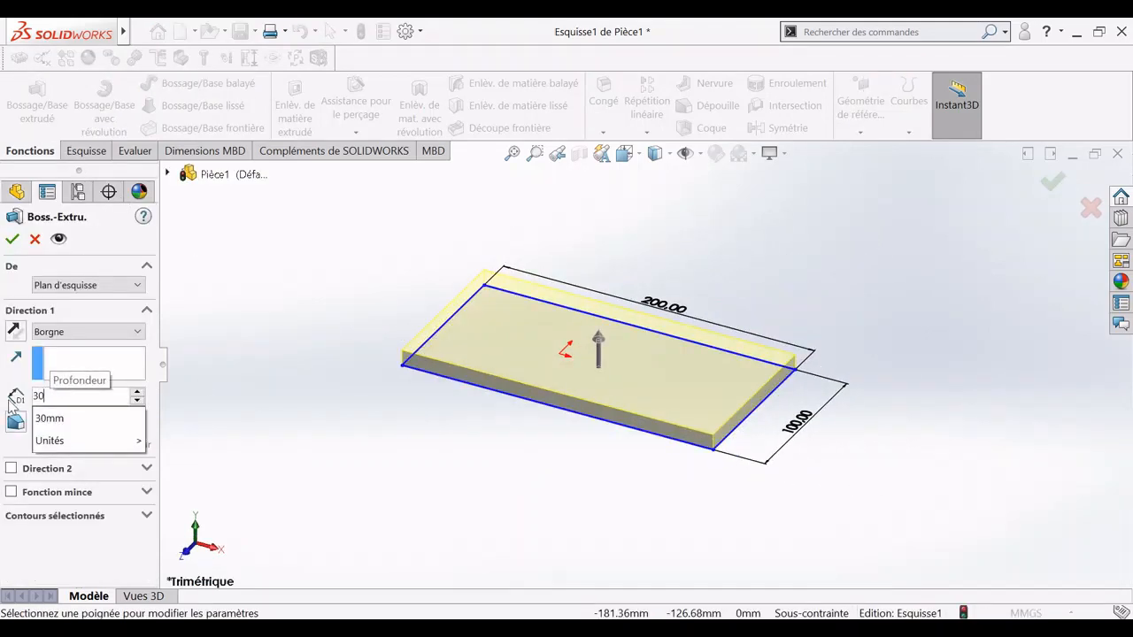
{"action": "key", "text": "Return"}
{"action": "left_click", "coordinate": [11, 238]}
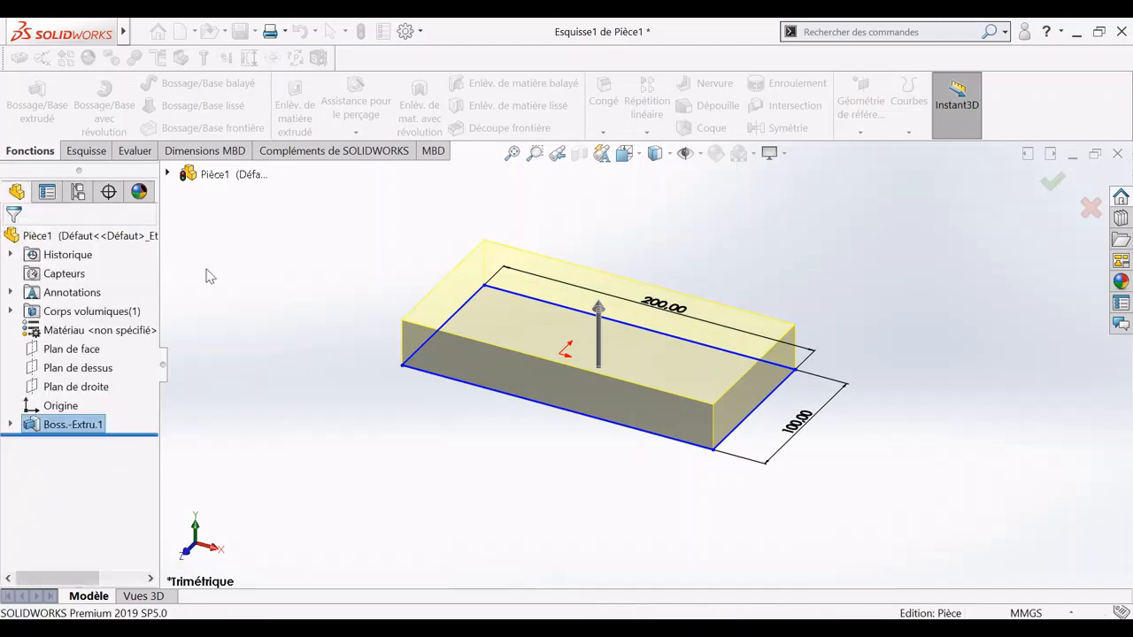
- On the block's top face, sketch a horizontal centerline from the left edge's midpoint to beyond the right edge
{"action": "left_click", "coordinate": [571, 326]}
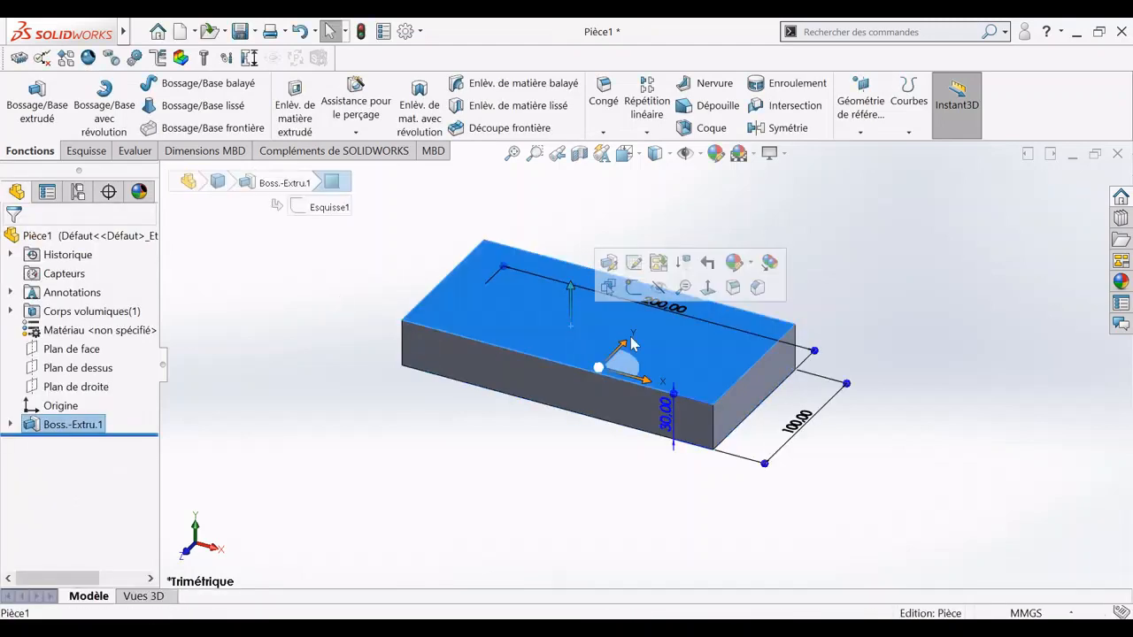
{"action": "left_click", "coordinate": [708, 287]}
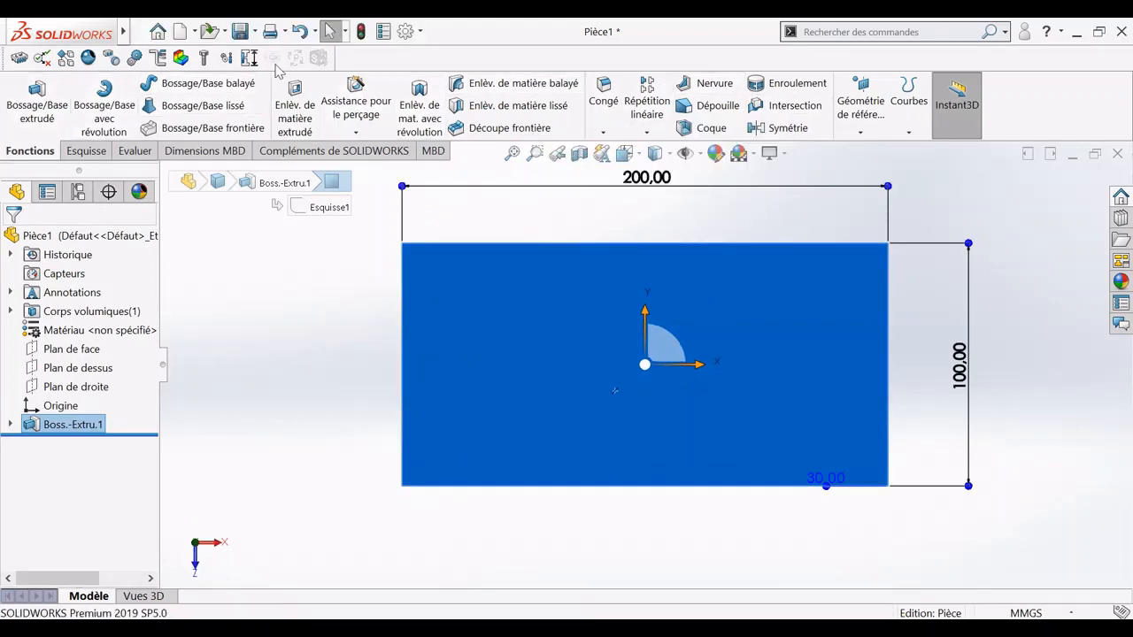
{"action": "left_click", "coordinate": [101, 147]}
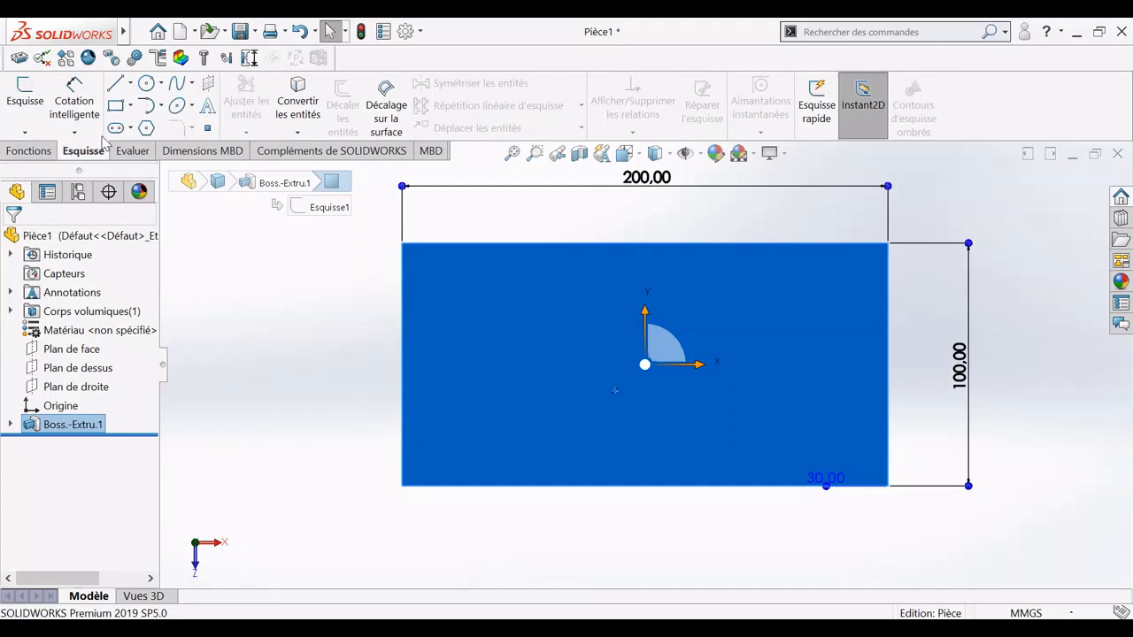
{"action": "left_click", "coordinate": [130, 84]}
{"action": "left_click", "coordinate": [155, 125]}
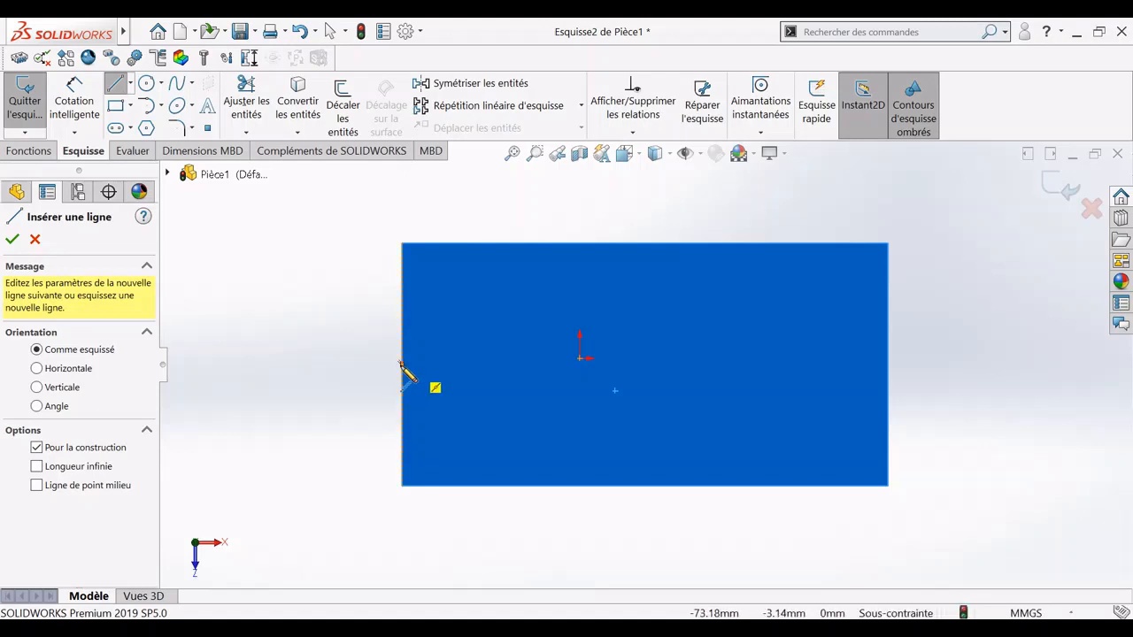
{"action": "left_click", "coordinate": [402, 364]}
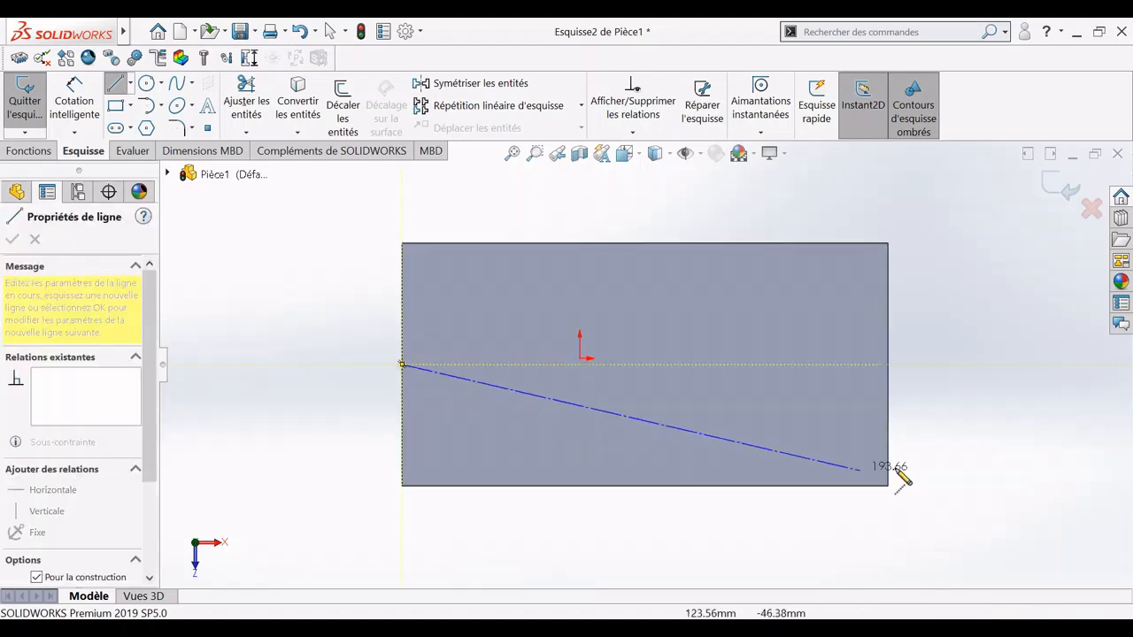
{"action": "left_click", "coordinate": [965, 364]}
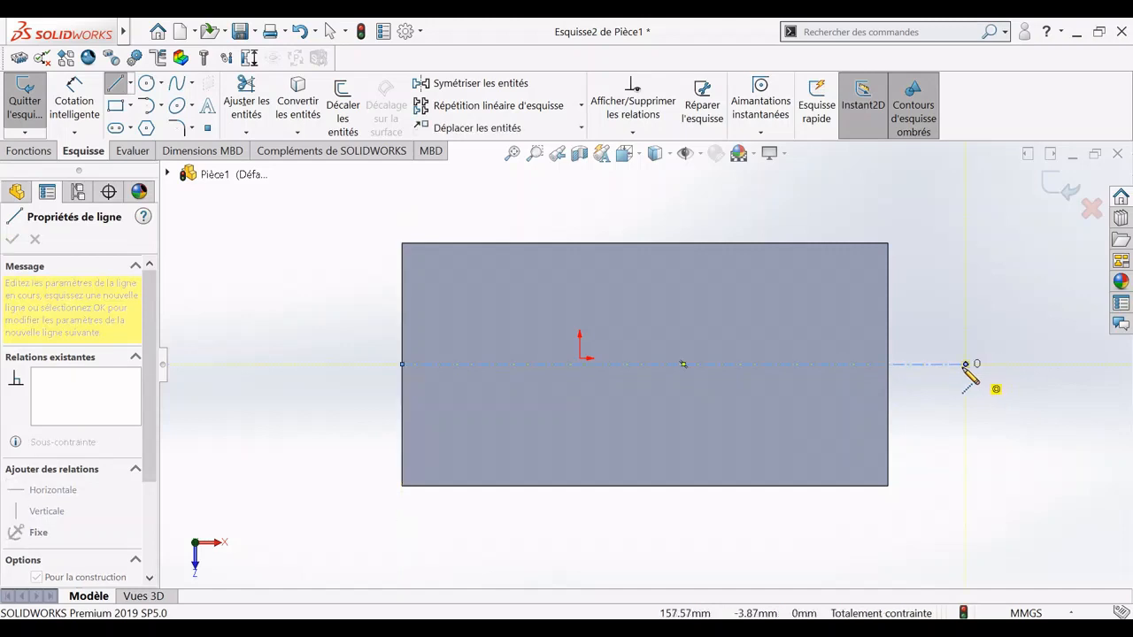
{"action": "key", "text": "Escape"}
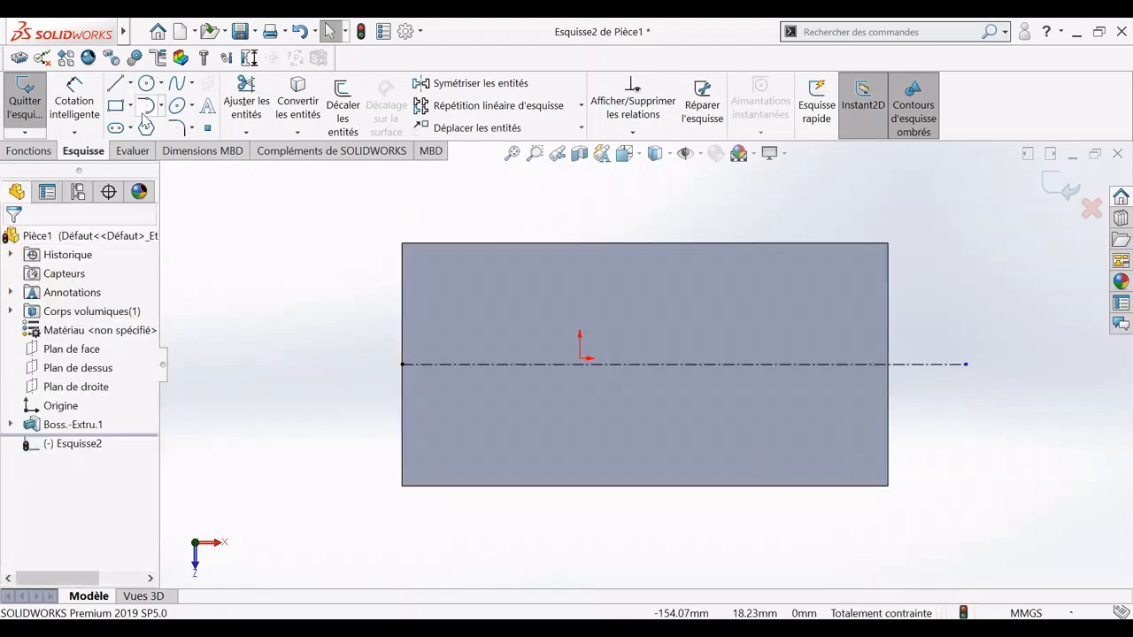
- Sketch three circles centred along the centerline, about 22, 47 and 51 mm in diameter from left to right
{"action": "left_click", "coordinate": [147, 83]}
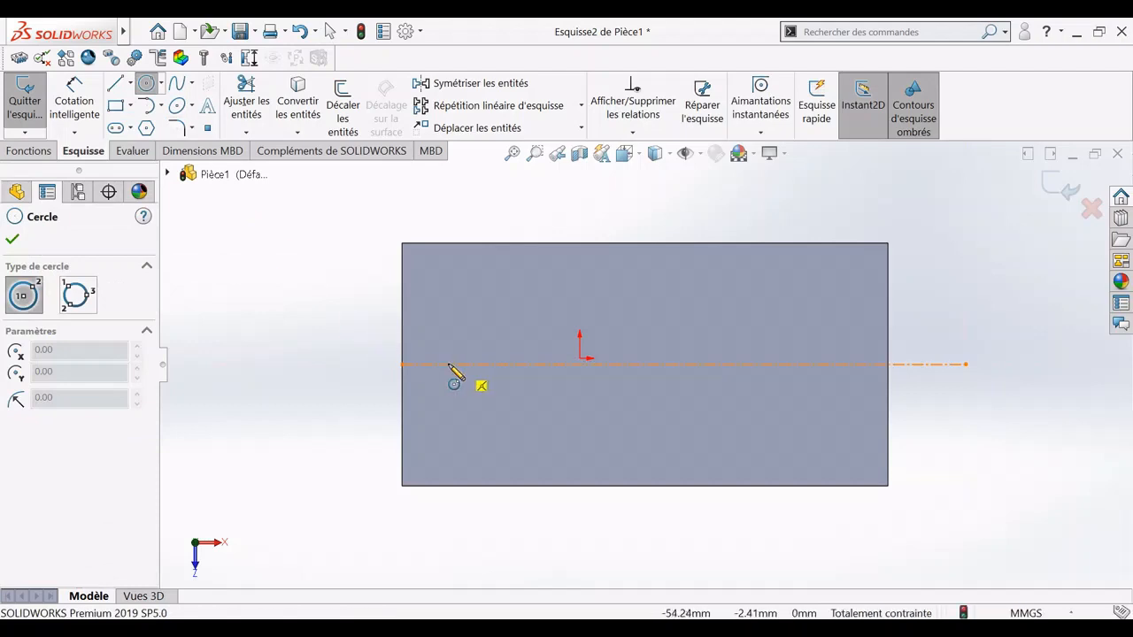
{"action": "left_click", "coordinate": [451, 364]}
{"action": "left_click", "coordinate": [470, 382]}
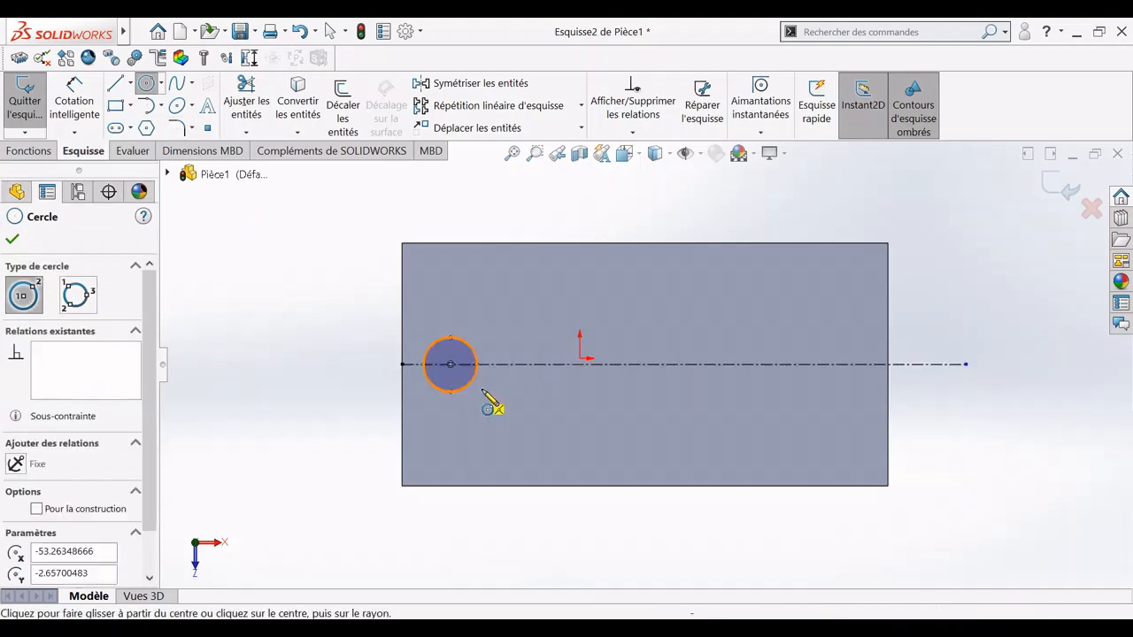
{"action": "left_click", "coordinate": [624, 364]}
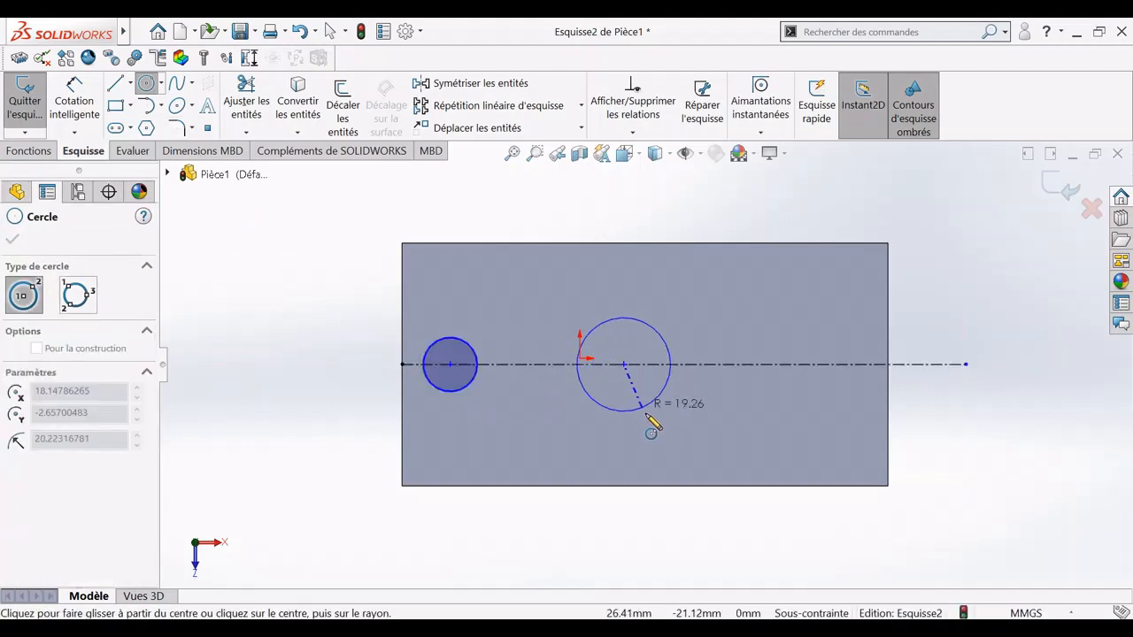
{"action": "left_click", "coordinate": [655, 412]}
{"action": "left_click", "coordinate": [791, 364]}
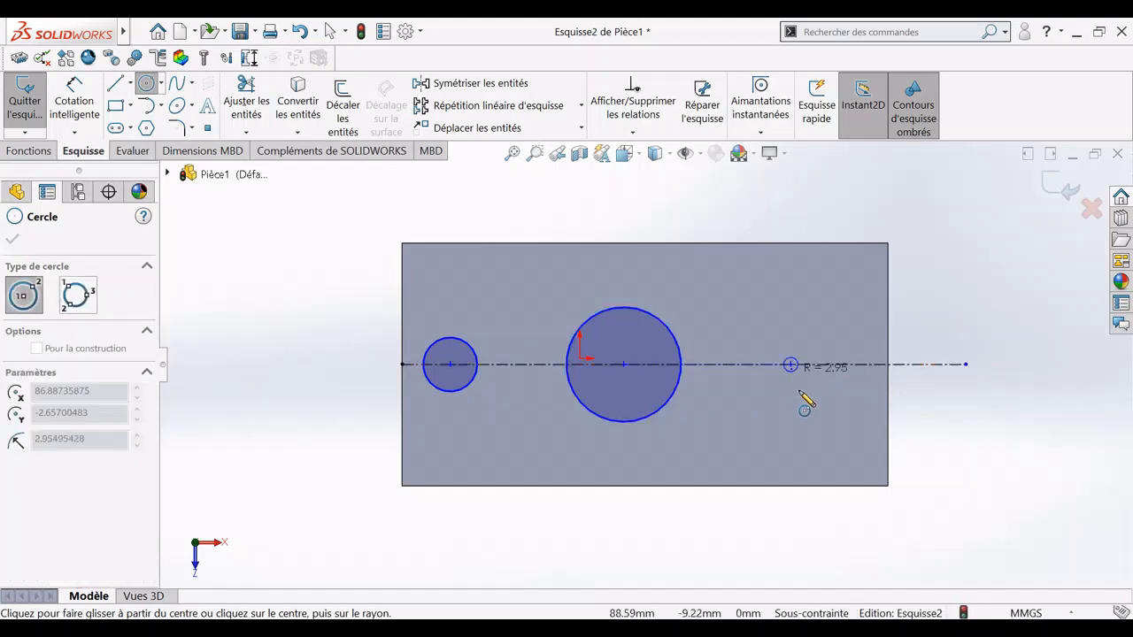
{"action": "left_click", "coordinate": [812, 429]}
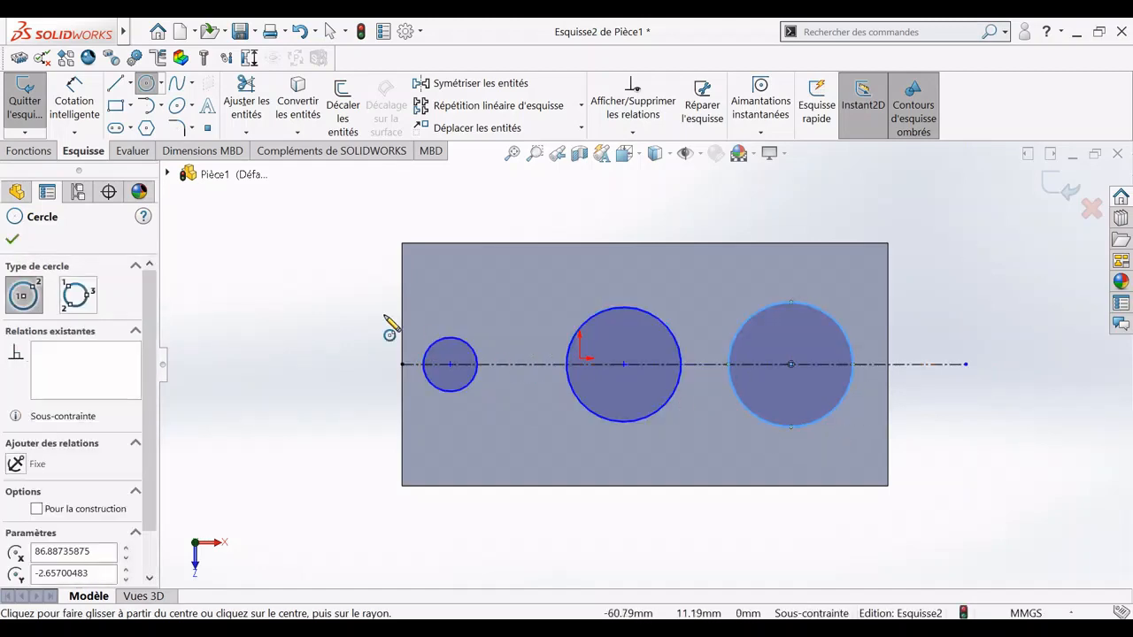
- Dimension the left circle on the centerline and set its diameter to 15 mm
{"action": "left_click", "coordinate": [87, 91]}
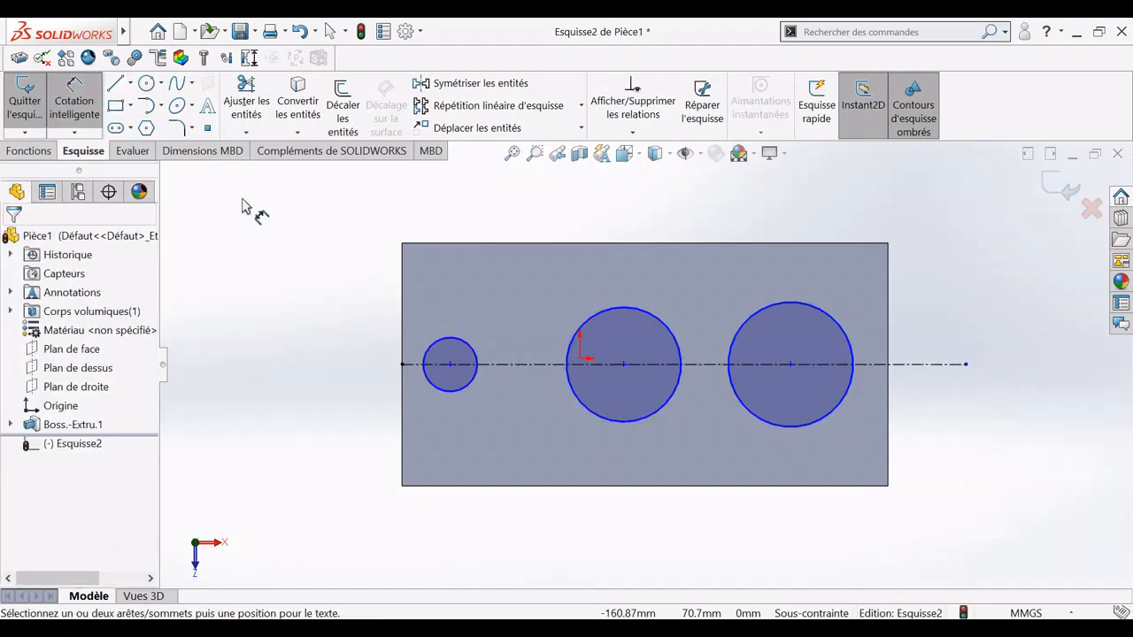
{"action": "left_click", "coordinate": [459, 345]}
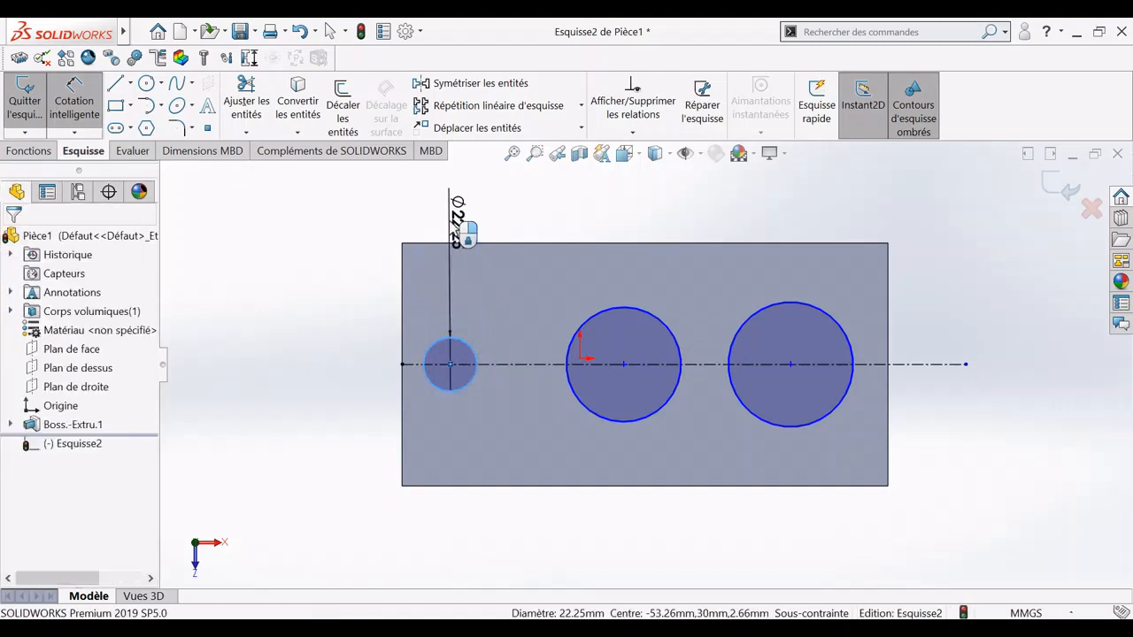
{"action": "left_click", "coordinate": [451, 228]}
{"action": "type", "text": "15"}
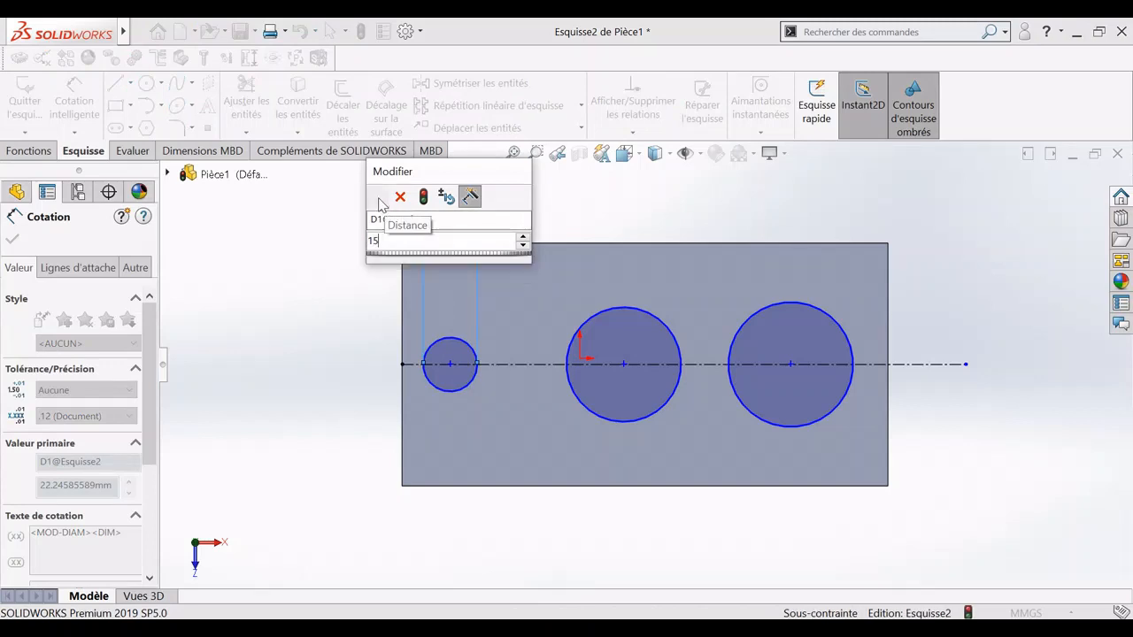
{"action": "left_click", "coordinate": [378, 197]}
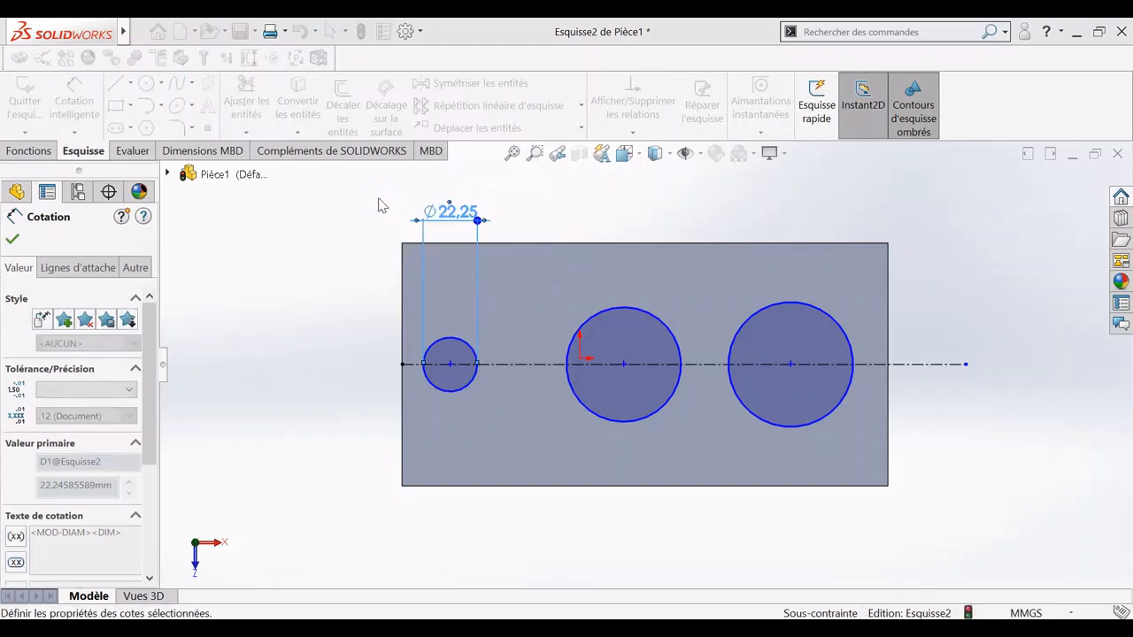
- Dimension the middle circle on the centerline and set its diameter to 30 mm
{"action": "left_click", "coordinate": [625, 312]}
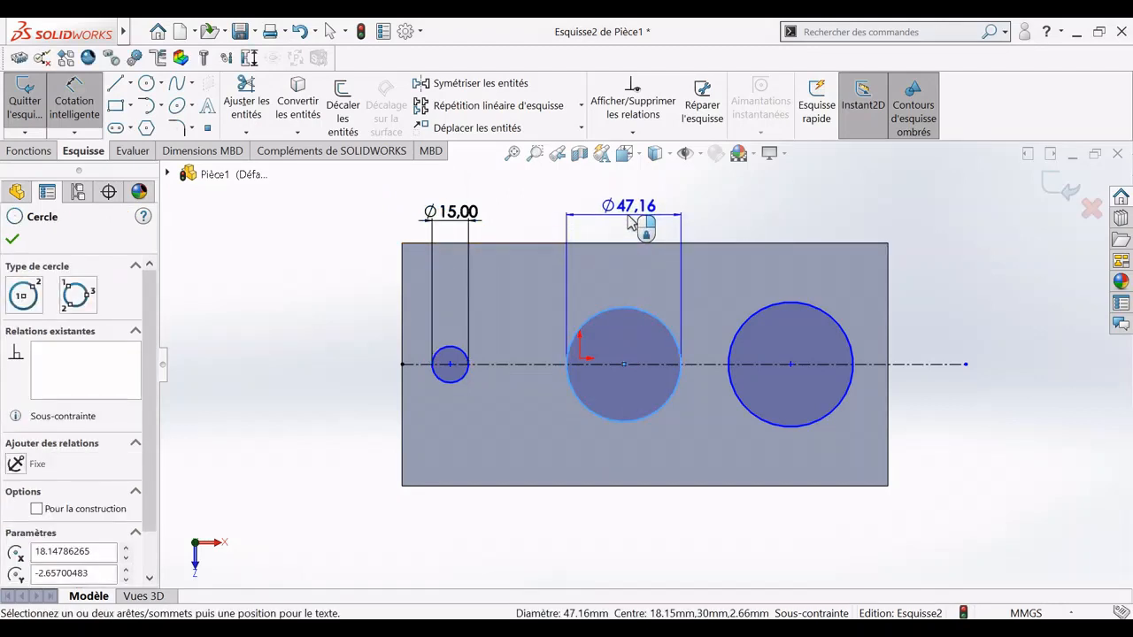
{"action": "left_click", "coordinate": [631, 221]}
{"action": "type", "text": "3"}
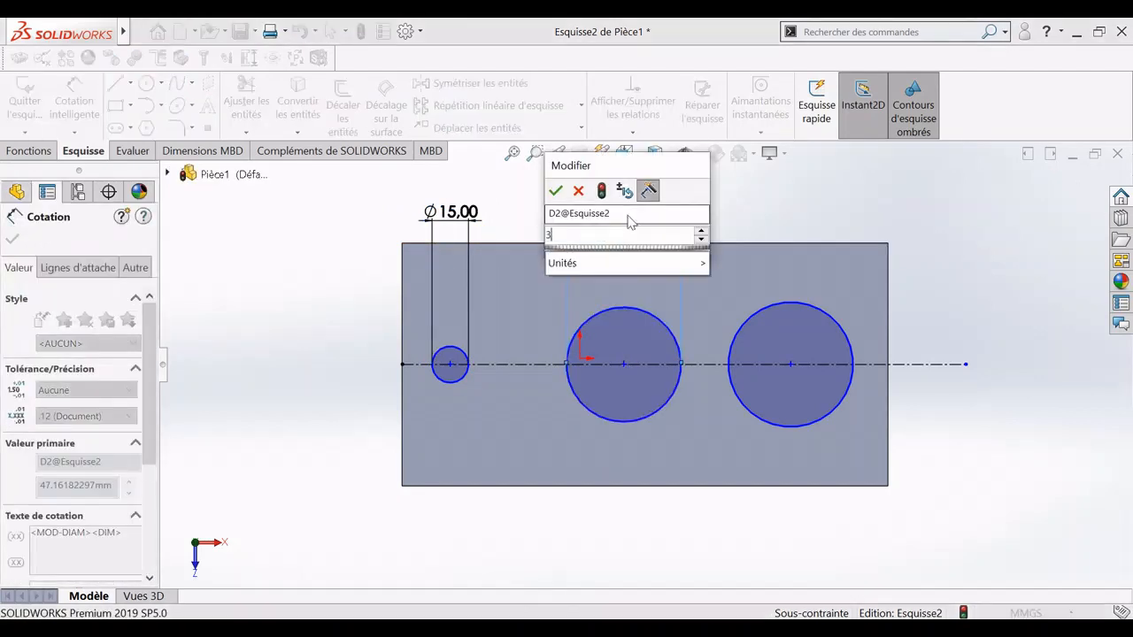
{"action": "type", "text": "0"}
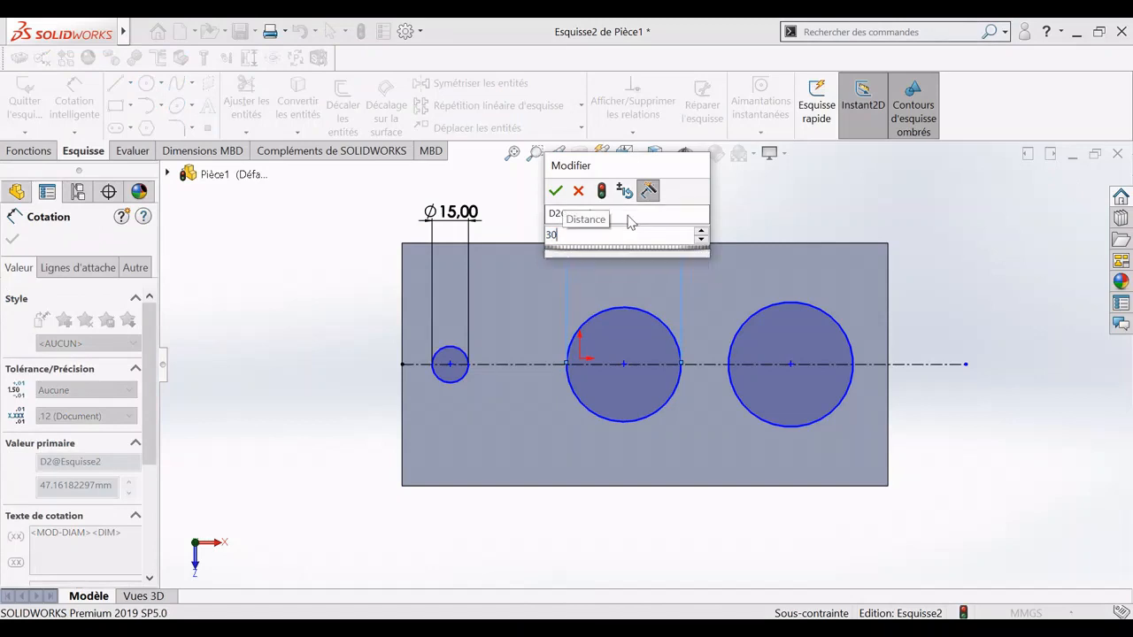
{"action": "key", "text": "Return"}
- Dimension the right circle on the centerline and set its diameter to 45 mm
{"action": "left_click", "coordinate": [791, 307]}
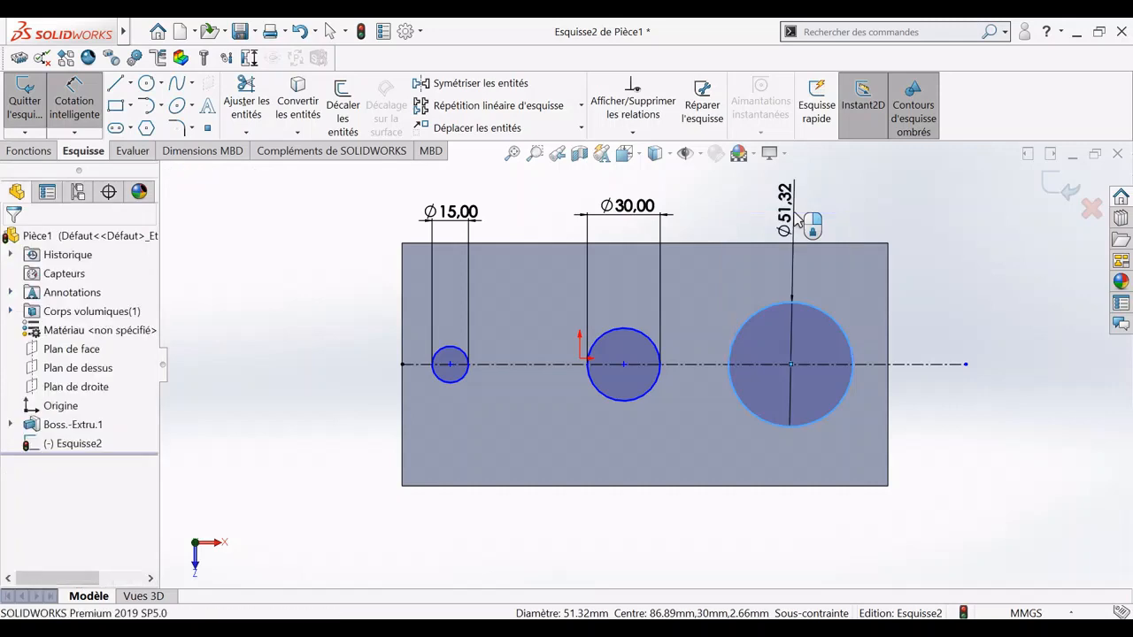
{"action": "left_click", "coordinate": [796, 216]}
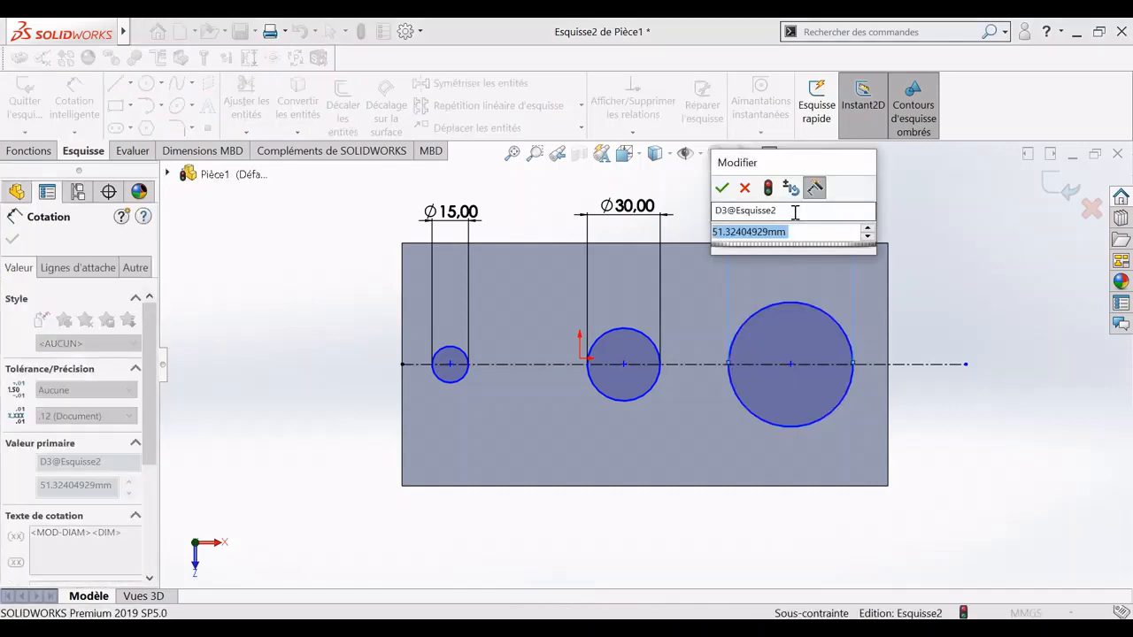
{"action": "type", "text": "45"}
{"action": "key", "text": "Return"}
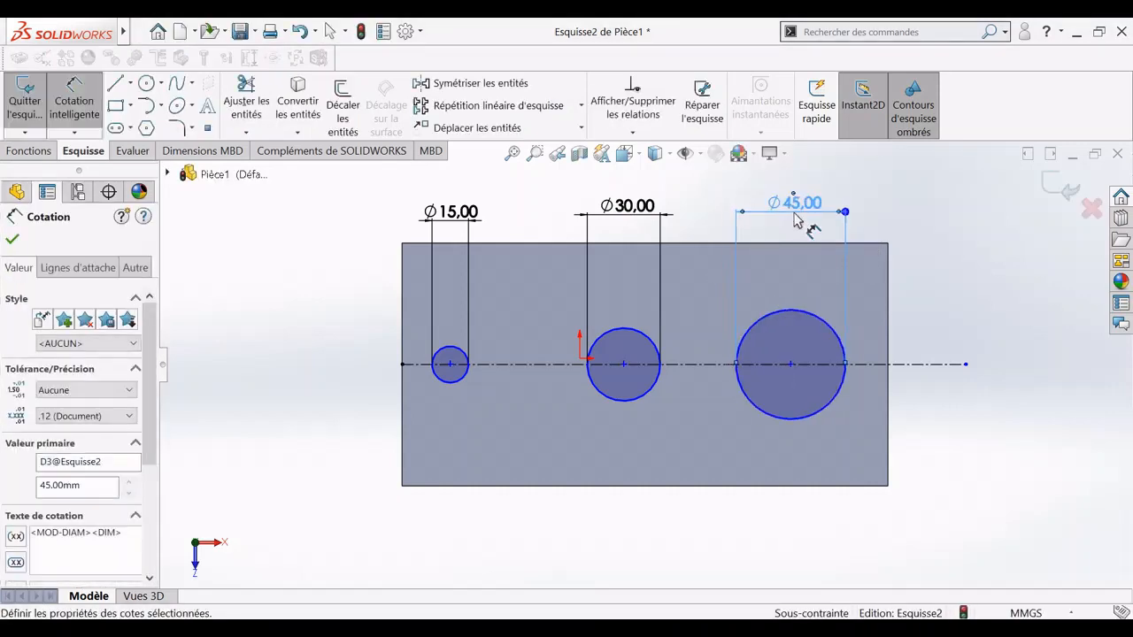
- Dimension the 15 mm circle's centre from the block's left edge and set the distance to 25 mm
{"action": "left_click", "coordinate": [449, 366]}
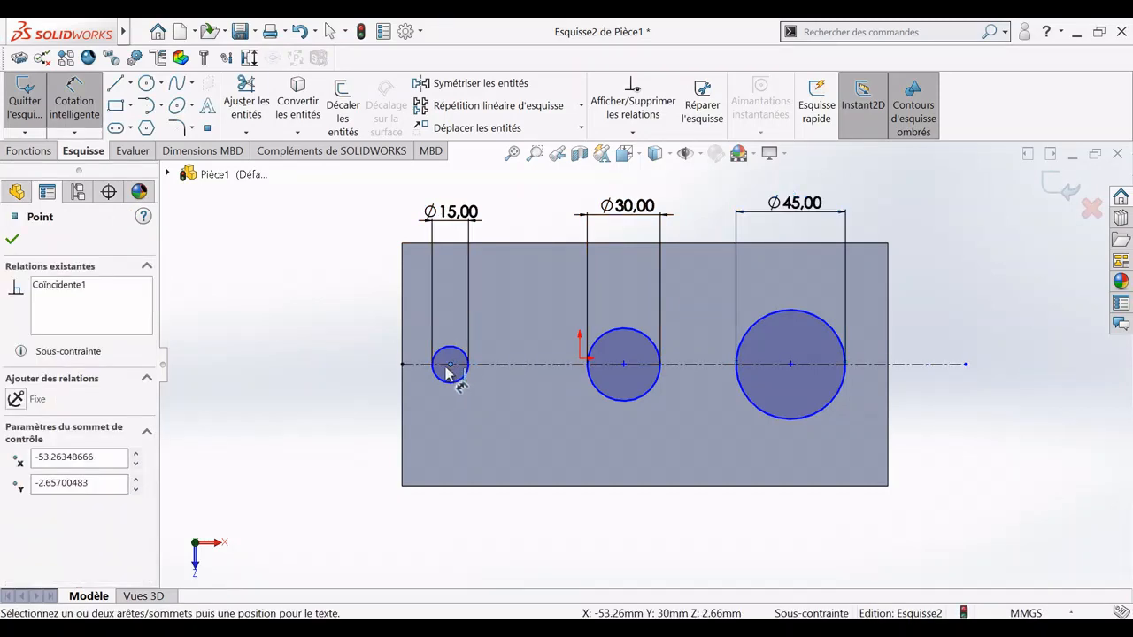
{"action": "left_click", "coordinate": [403, 392]}
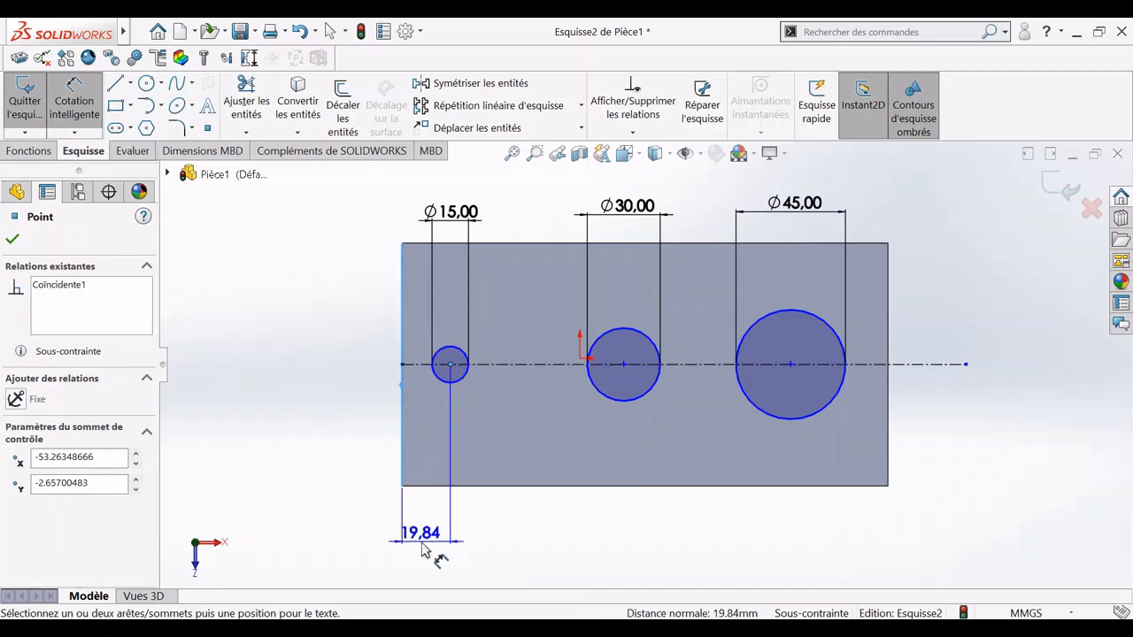
{"action": "left_click", "coordinate": [426, 548]}
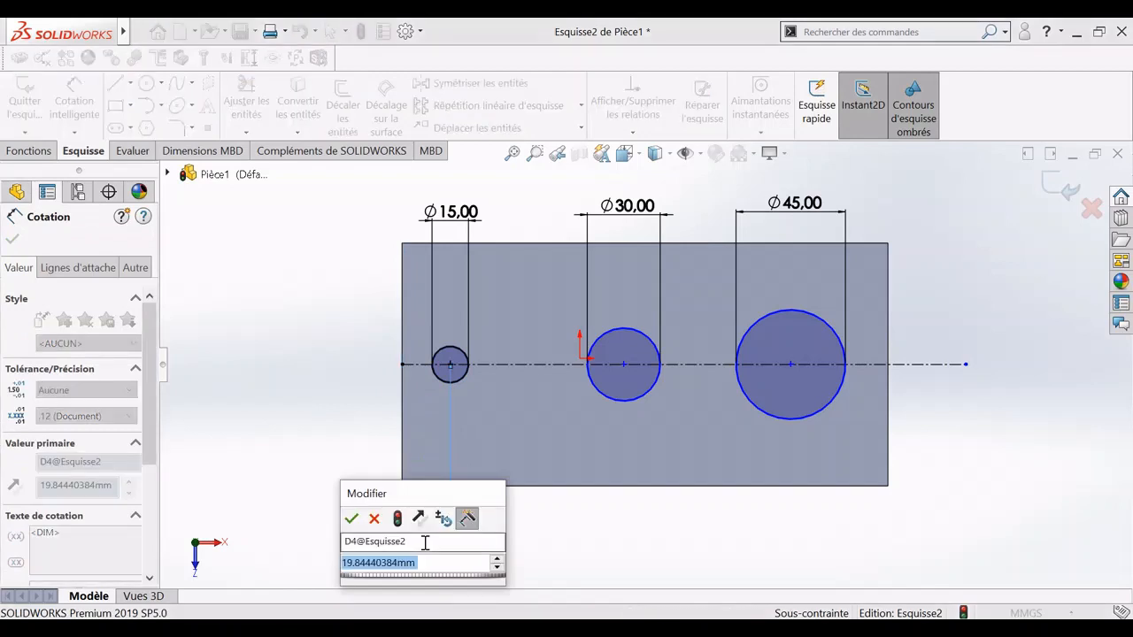
{"action": "type", "text": "25"}
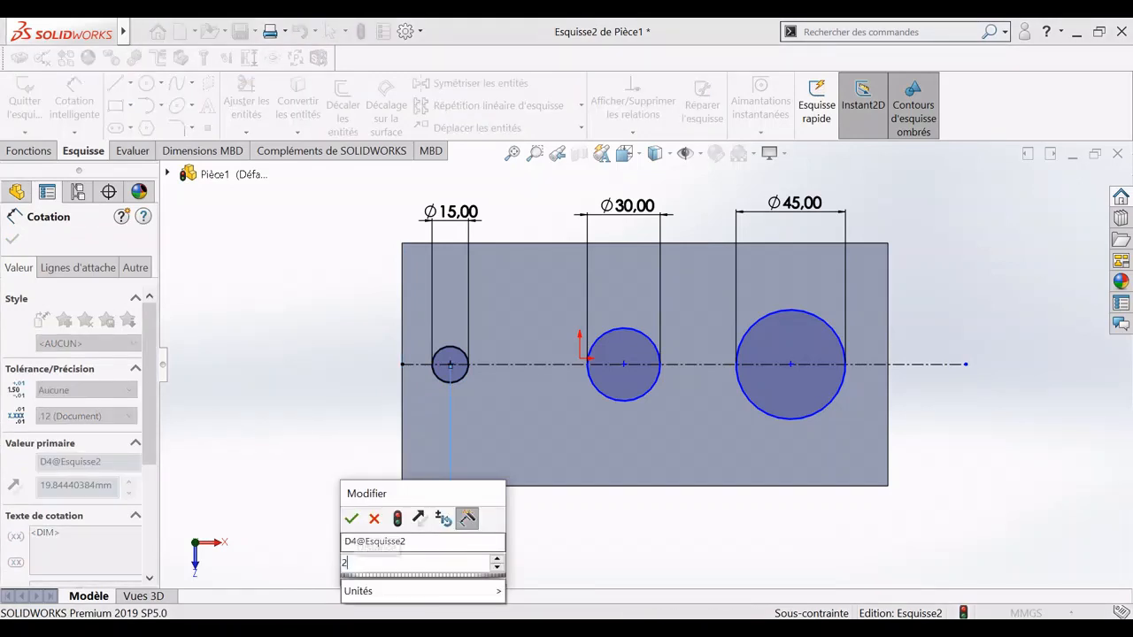
{"action": "left_click", "coordinate": [349, 522]}
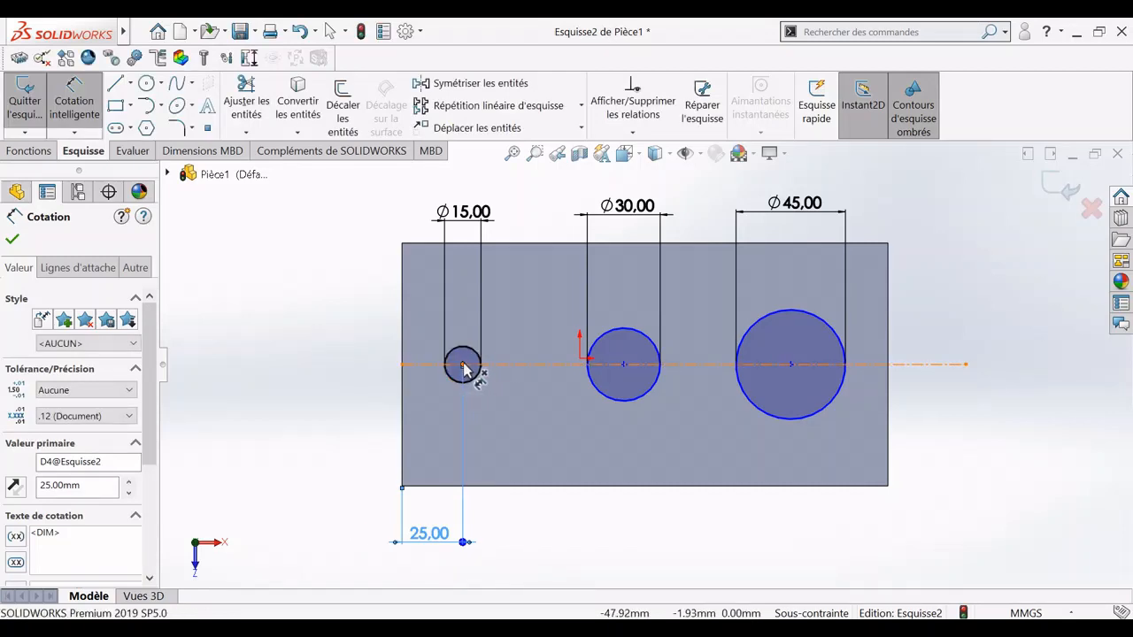
- Dimension the spacing between the centres of the left and middle circles and set it to 50 mm
{"action": "left_click", "coordinate": [463, 363]}
{"action": "left_click", "coordinate": [623, 364]}
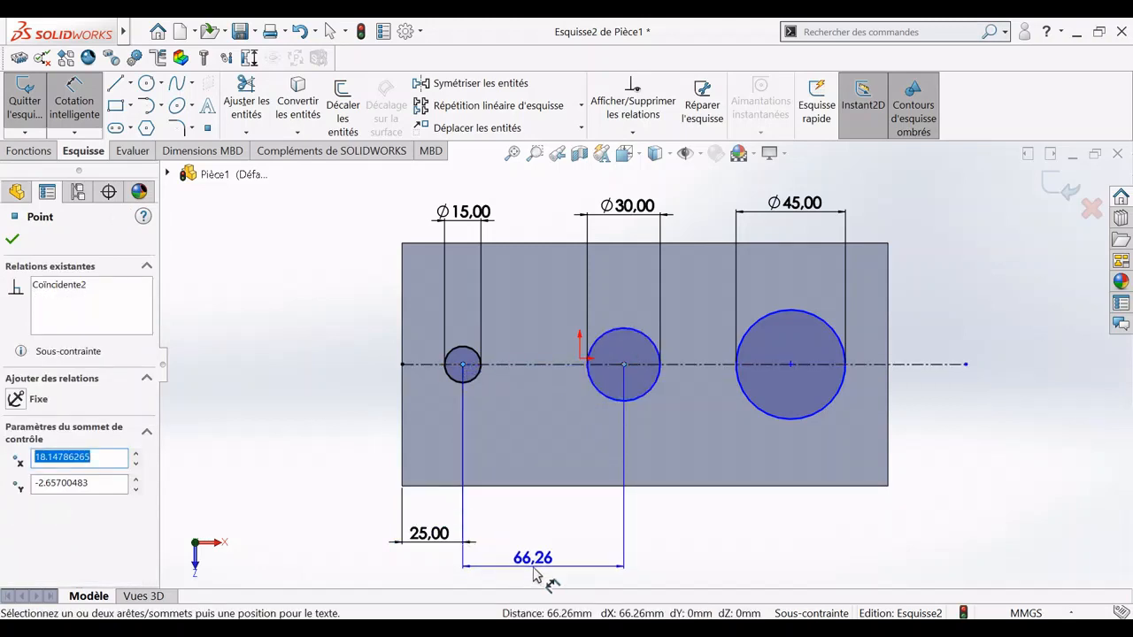
{"action": "left_click", "coordinate": [535, 574]}
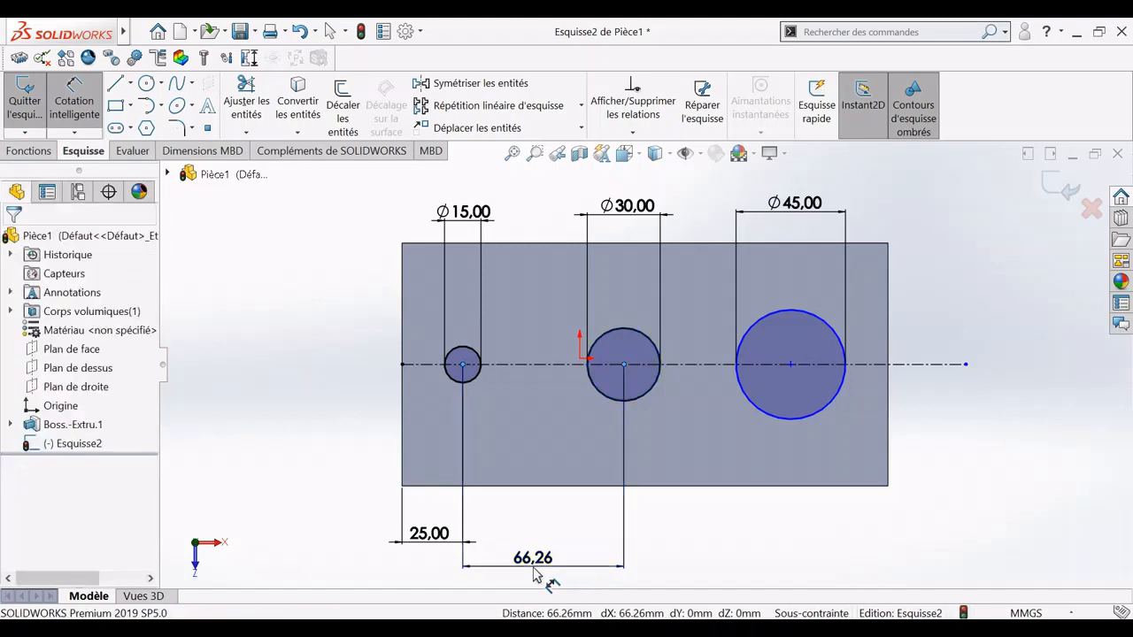
{"action": "type", "text": "50"}
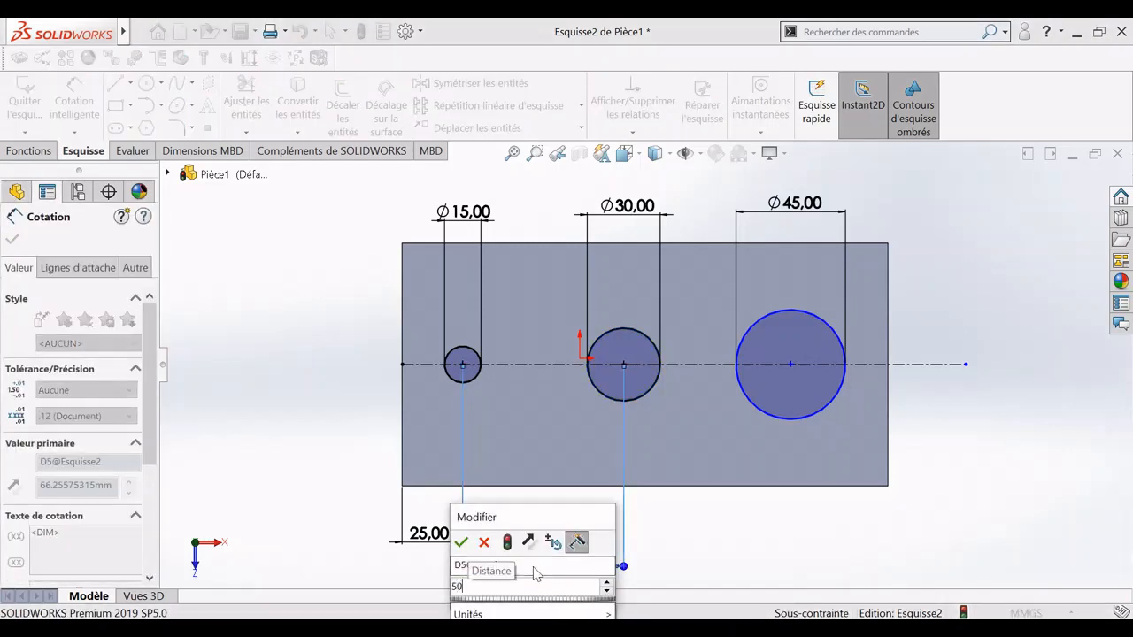
{"action": "key", "text": "Return"}
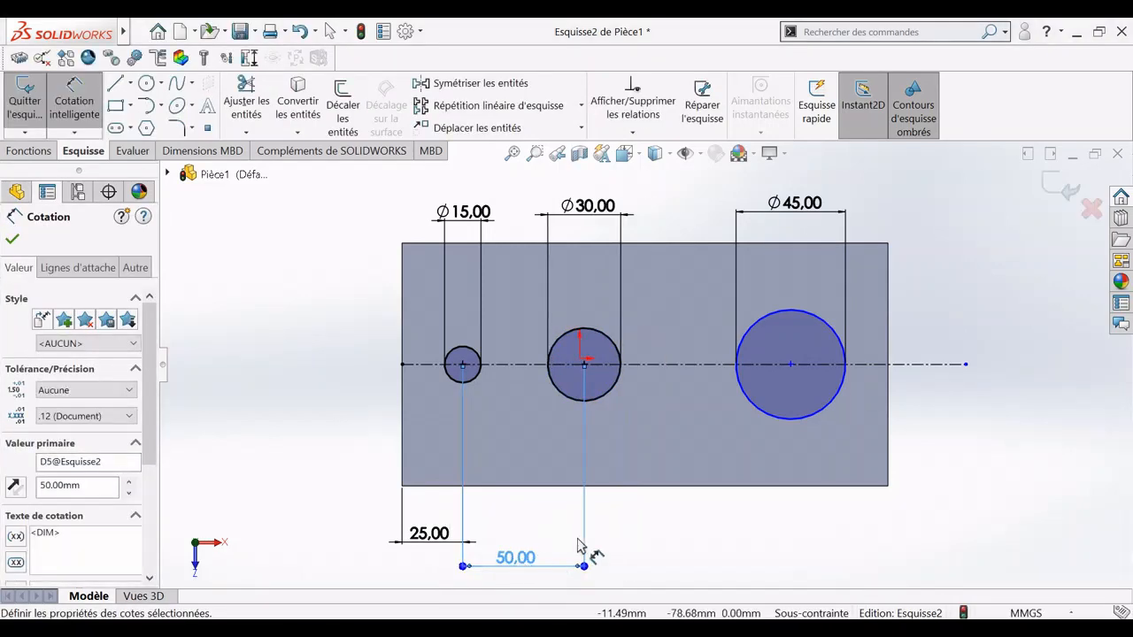
- Dimension the spacing between the centres of the middle and right circles, set it to 75 mm, and end dimensioning
{"action": "left_click", "coordinate": [792, 365]}
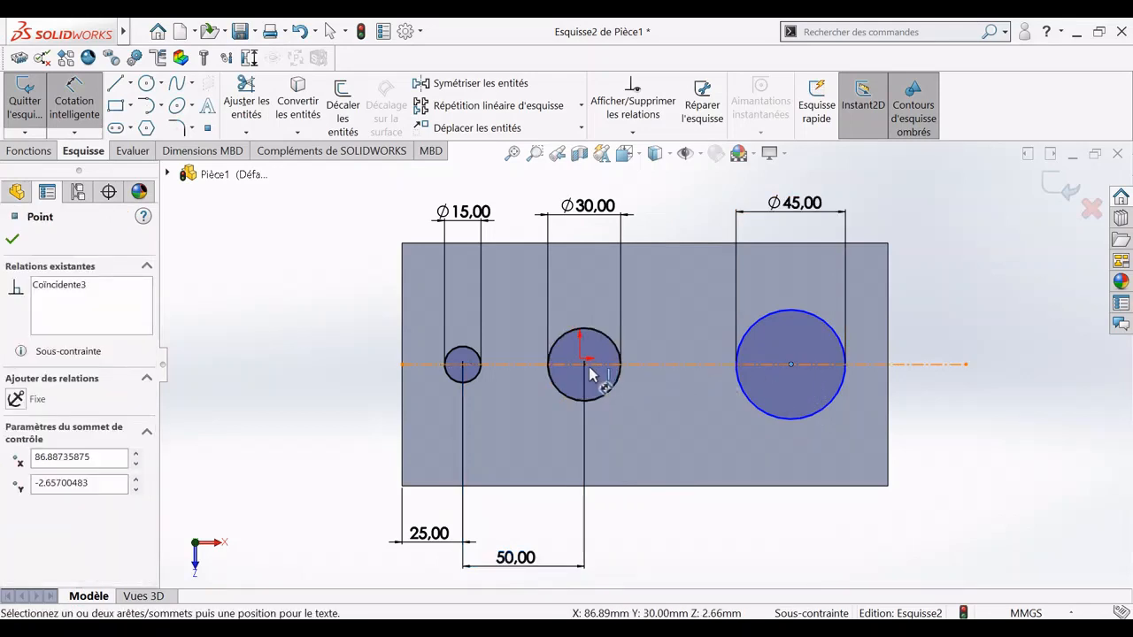
{"action": "left_click", "coordinate": [584, 366]}
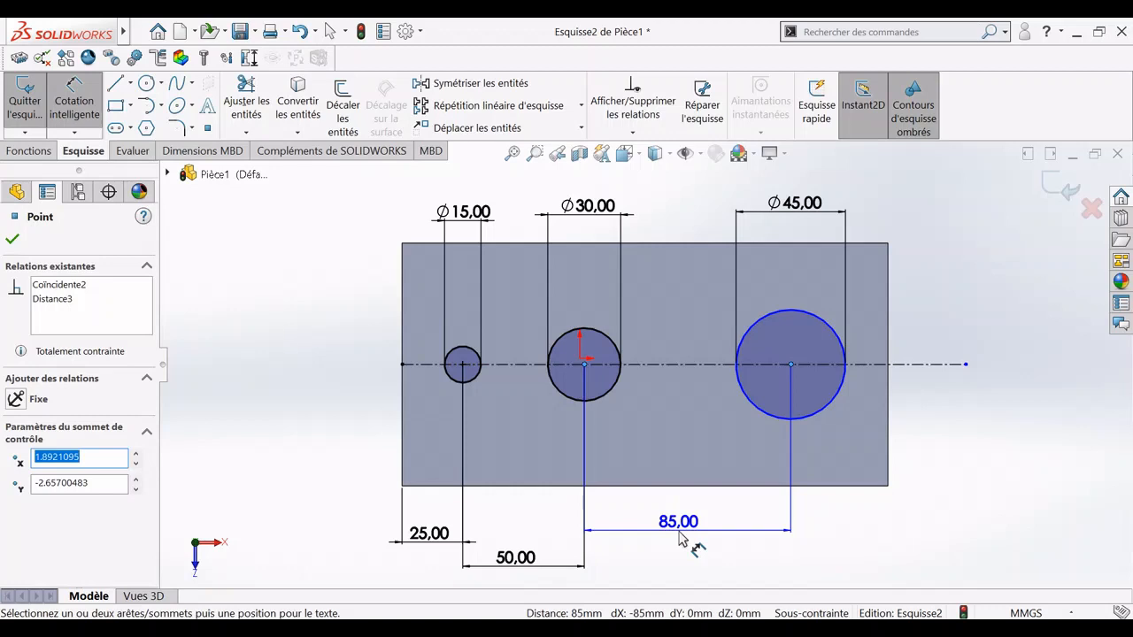
{"action": "left_click", "coordinate": [682, 538]}
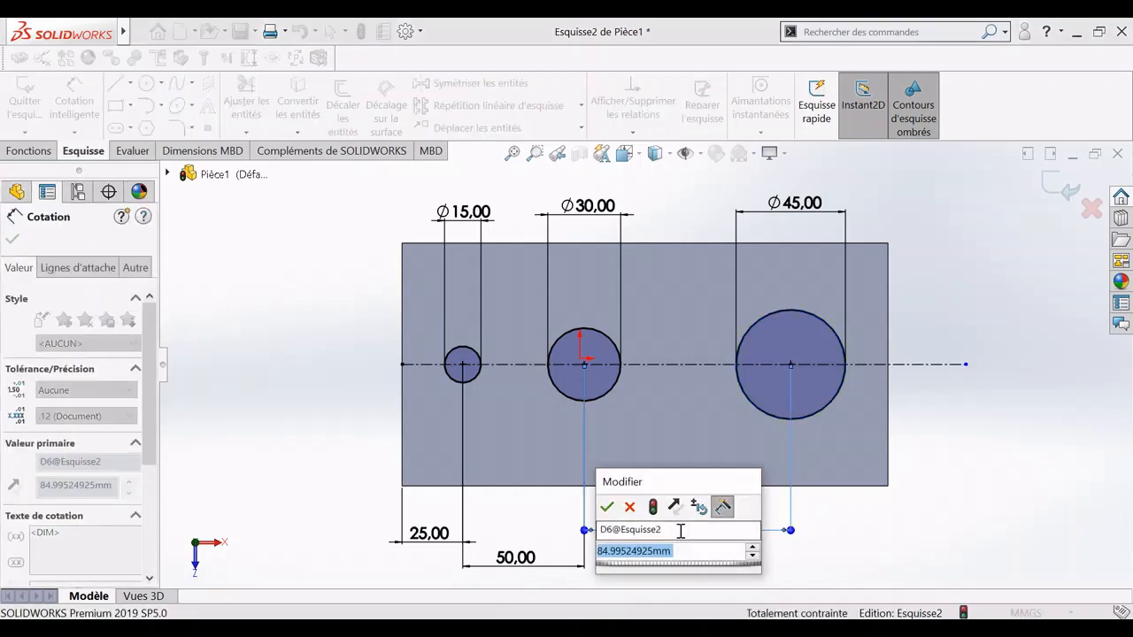
{"action": "type", "text": "75"}
{"action": "key", "text": "Return"}
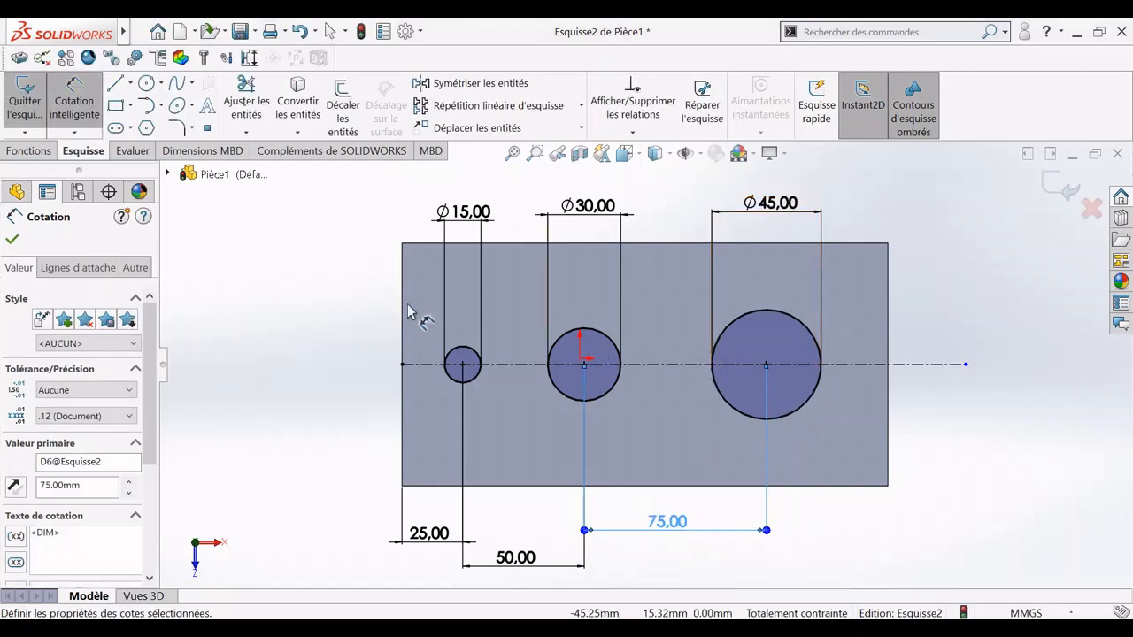
{"action": "left_click", "coordinate": [16, 240]}
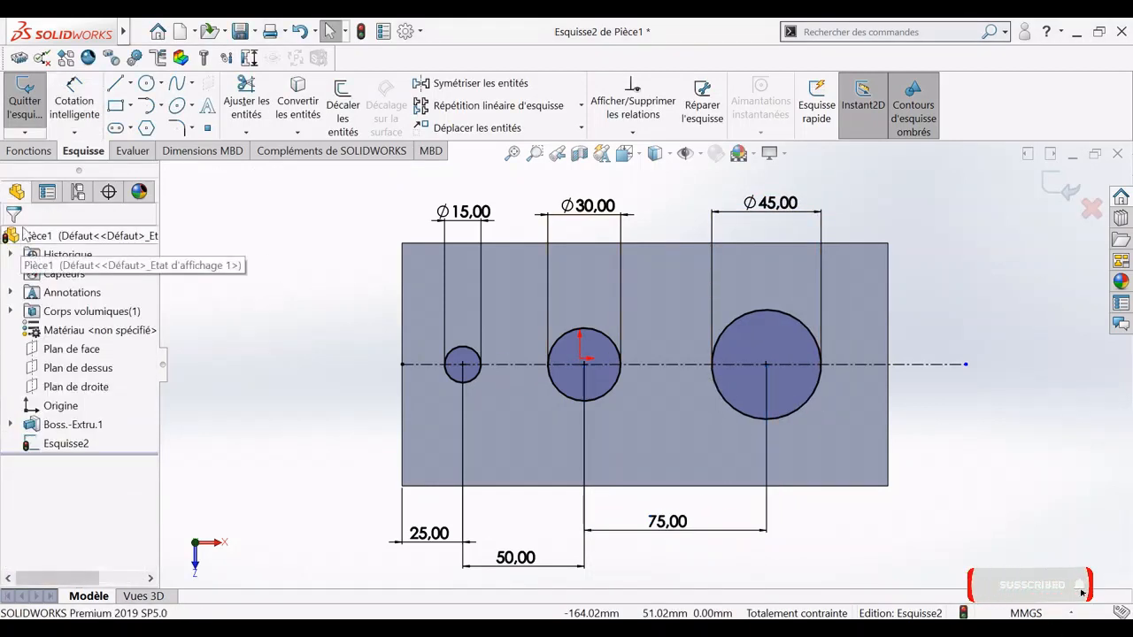
- Cut-extrude the three circles into the block with a blind depth of 30 mm
{"action": "left_click", "coordinate": [30, 152]}
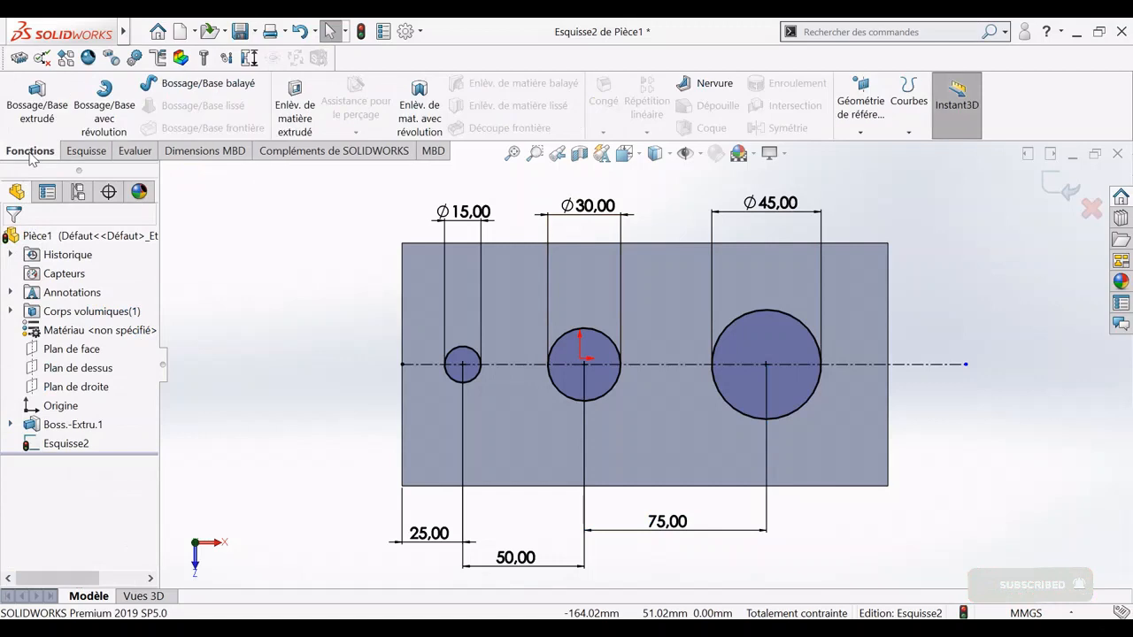
{"action": "left_click", "coordinate": [299, 110]}
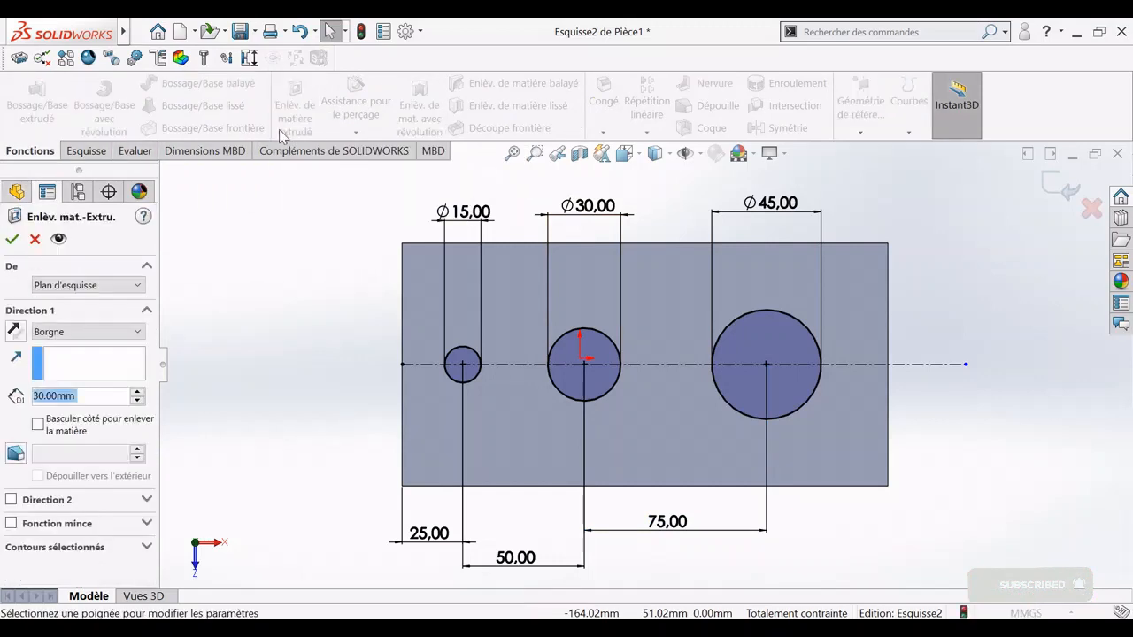
{"action": "left_click", "coordinate": [12, 240]}
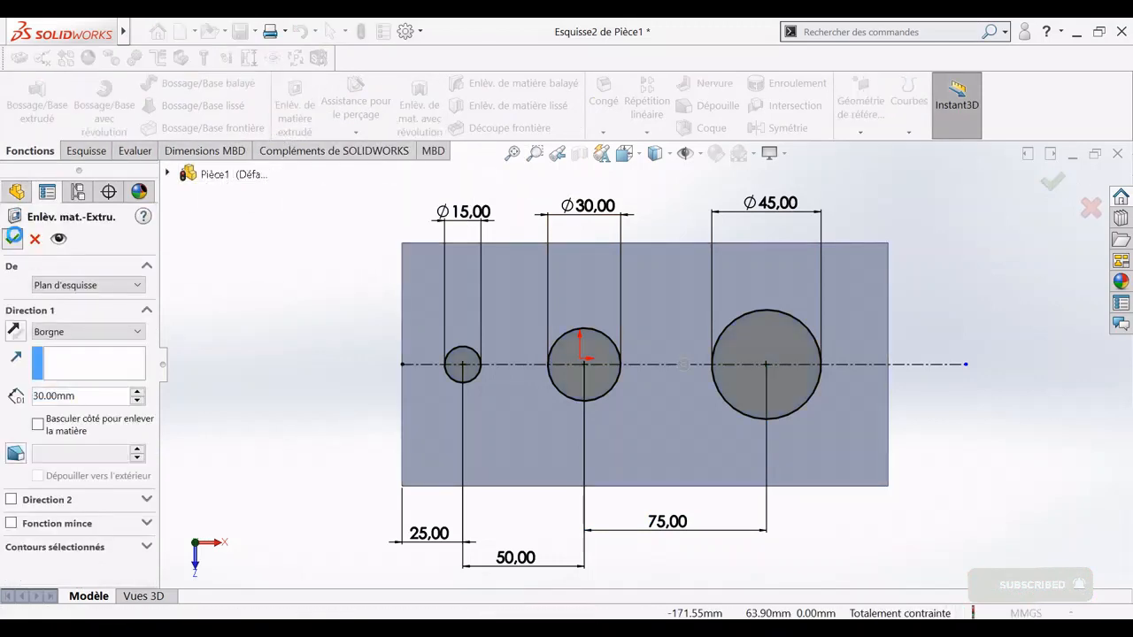
- Examine the three holes cut through the block from several angles
{"action": "right_click", "coordinate": [348, 276]}
{"action": "left_click", "coordinate": [381, 349]}
{"action": "left_click_drag", "start_coordinate": [380, 349], "coordinate": [436, 334]}
{"action": "left_click_drag", "start_coordinate": [800, 544], "coordinate": [436, 479]}
{"action": "left_click_drag", "start_coordinate": [916, 453], "coordinate": [562, 376]}
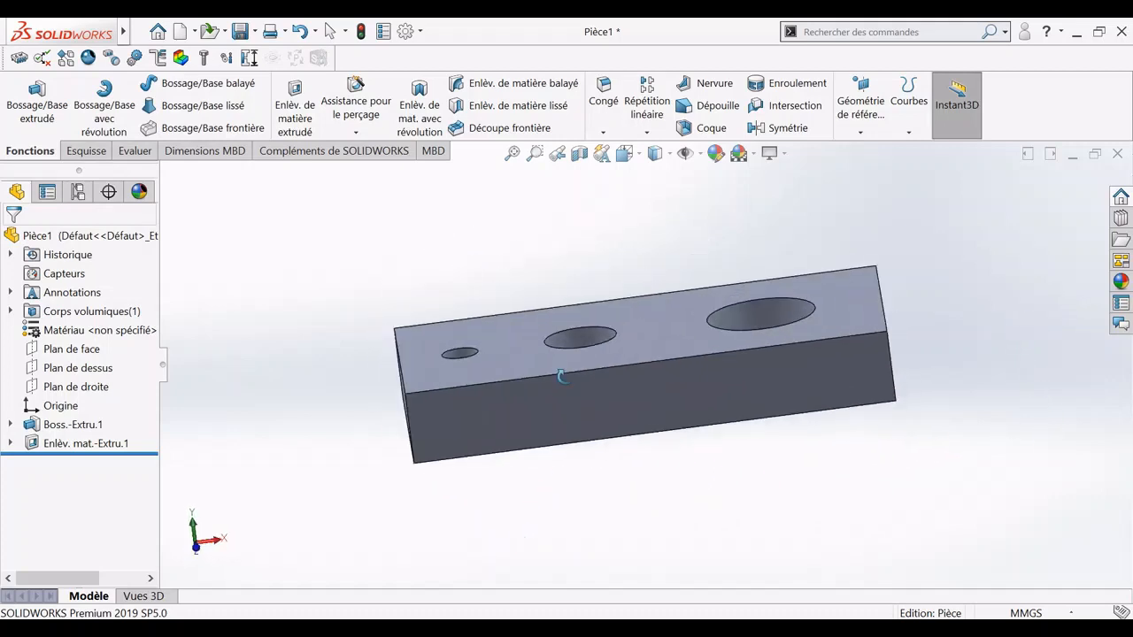
{"action": "right_click", "coordinate": [570, 265]}
{"action": "left_click", "coordinate": [519, 254]}
{"action": "left_click_drag", "start_coordinate": [519, 254], "coordinate": [498, 293]}
{"action": "right_click", "coordinate": [445, 235]}
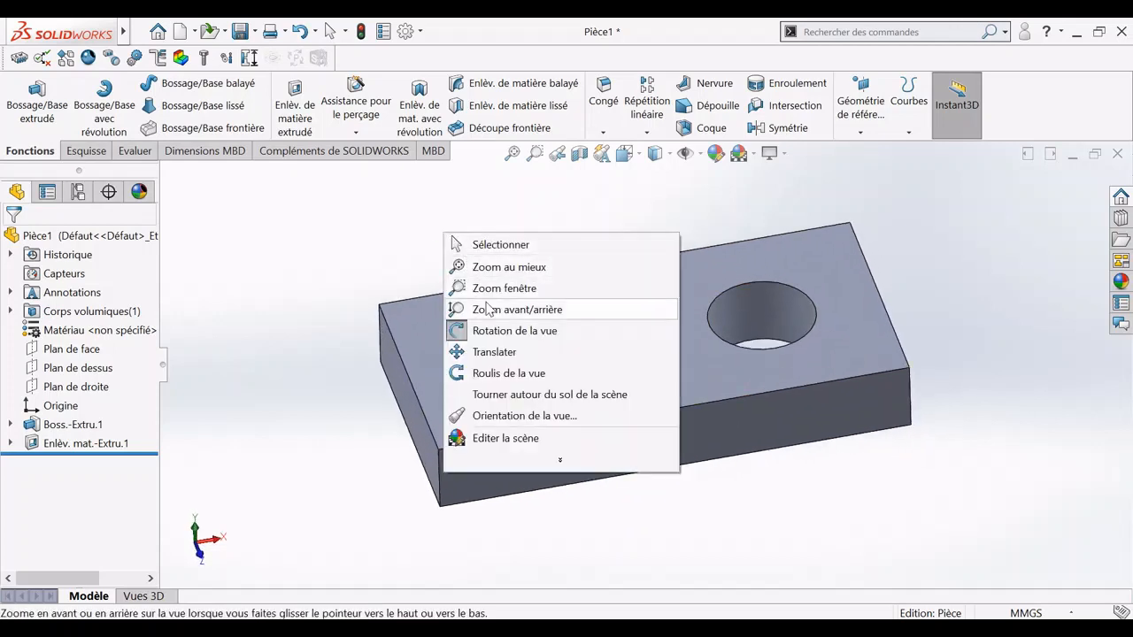
{"action": "left_click", "coordinate": [468, 245]}
- Chamfer all edges of the block's top and bottom faces, including the hole rims, at 10 mm and 45 degrees
{"action": "left_click", "coordinate": [607, 133]}
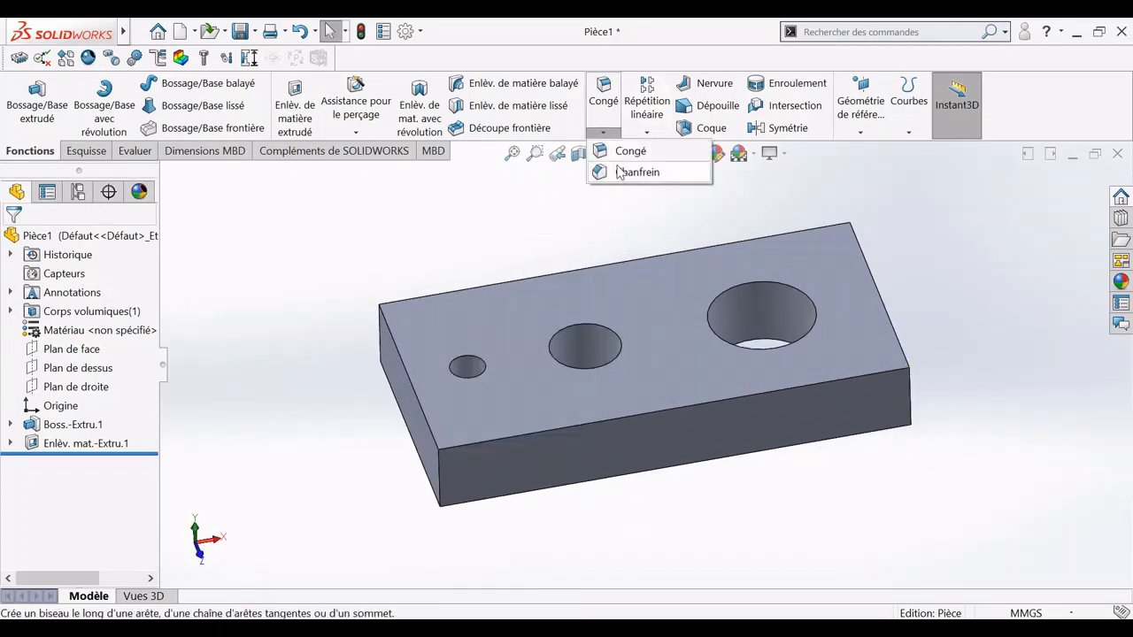
{"action": "left_click", "coordinate": [631, 171]}
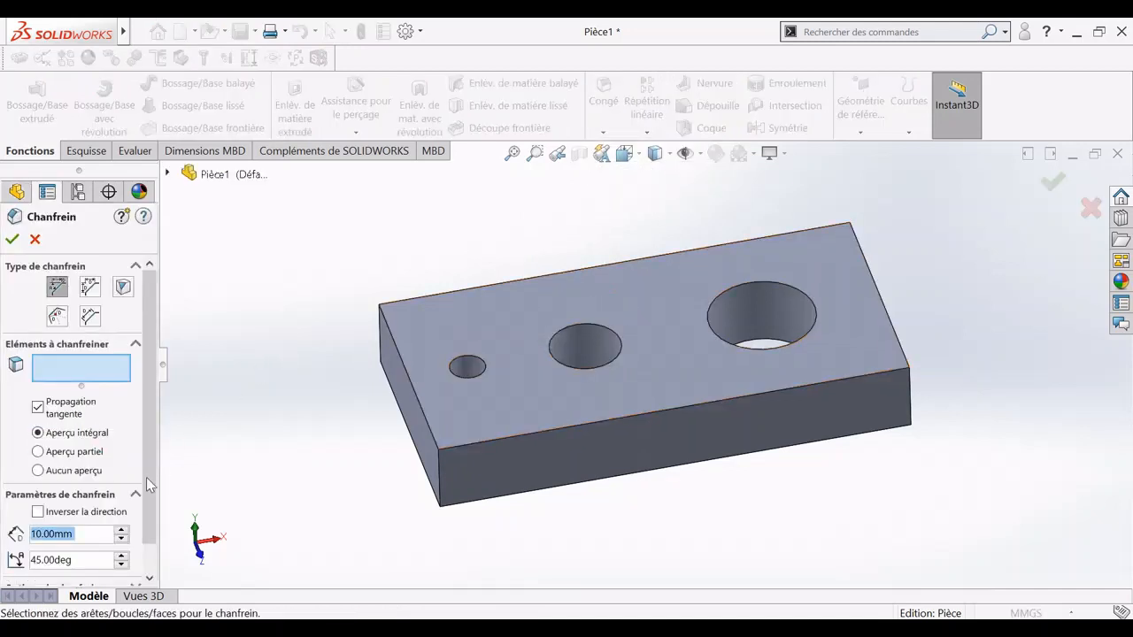
{"action": "left_click", "coordinate": [416, 320]}
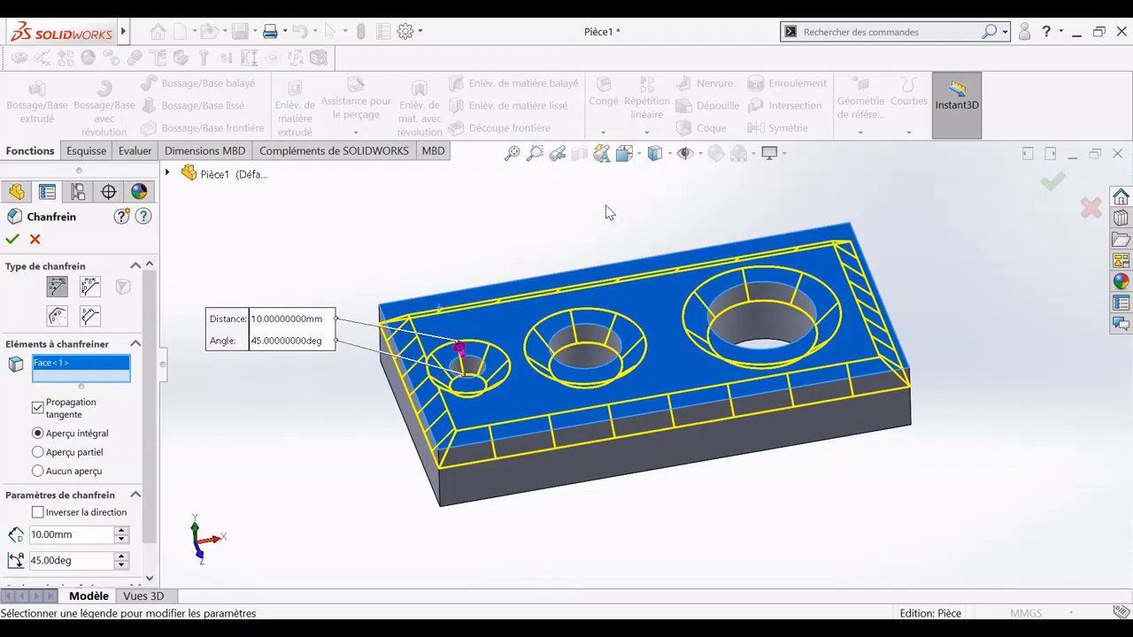
{"action": "left_click", "coordinate": [624, 153]}
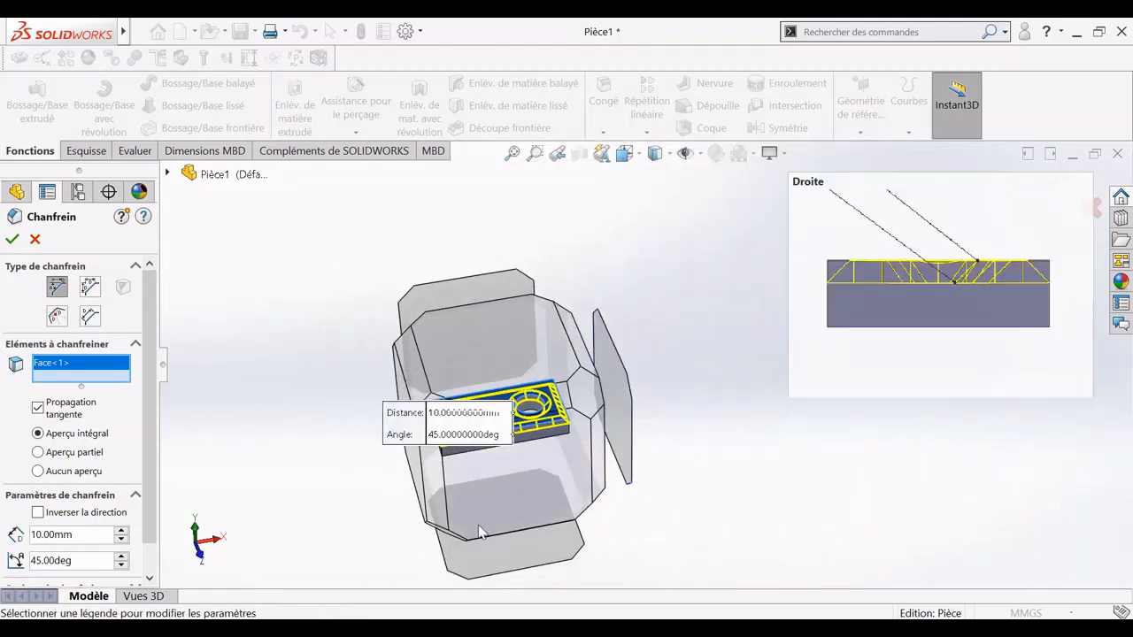
{"action": "left_click", "coordinate": [456, 542]}
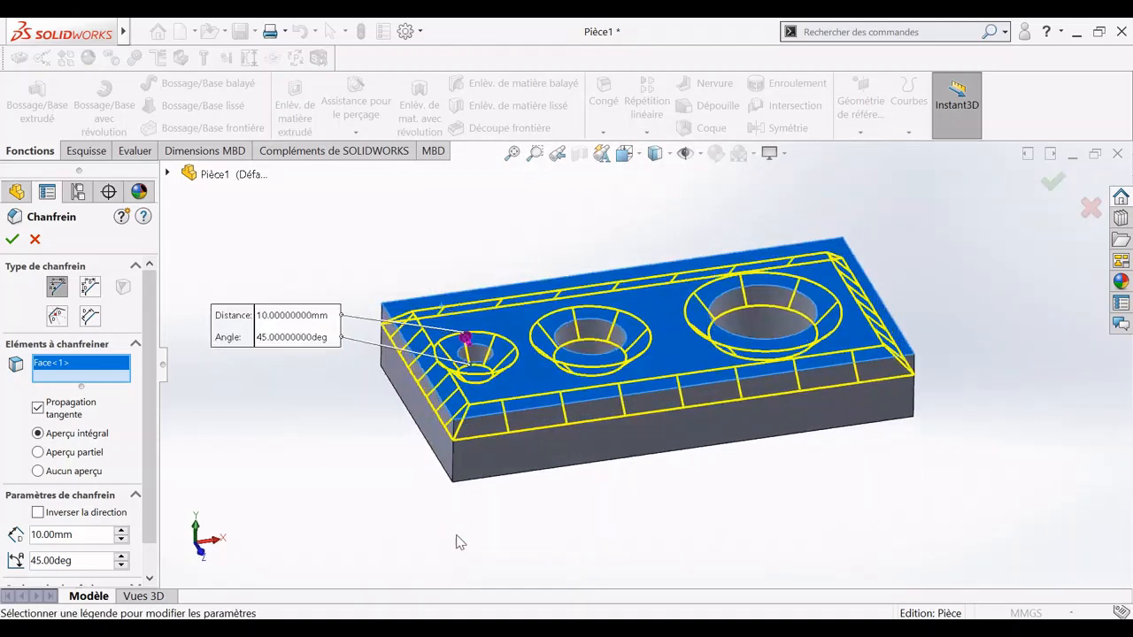
{"action": "left_click", "coordinate": [567, 275]}
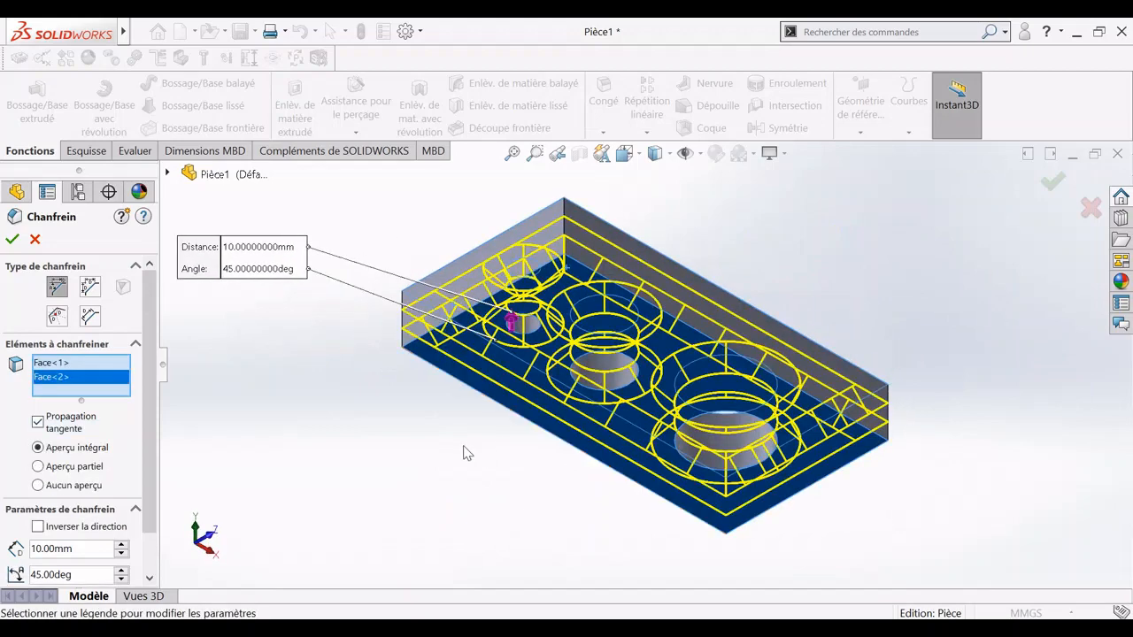
{"action": "left_click", "coordinate": [12, 239]}
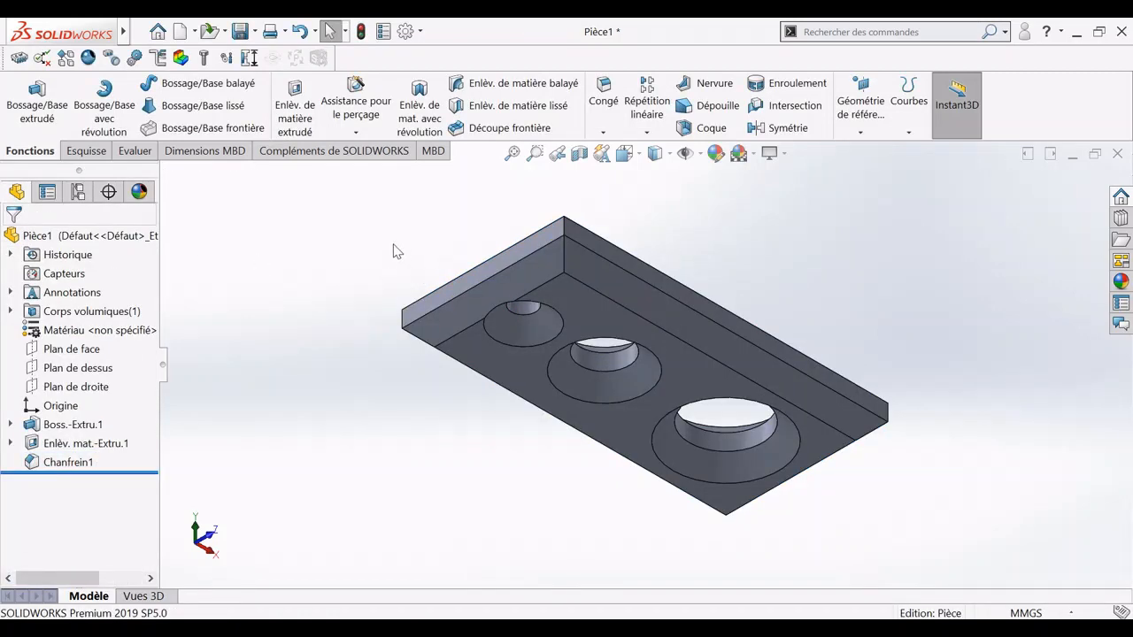
- Undo the chamfer on the block's top and bottom faces
{"action": "right_click", "coordinate": [395, 251]}
{"action": "left_click", "coordinate": [442, 319]}
{"action": "left_click_drag", "start_coordinate": [443, 319], "coordinate": [338, 458]}
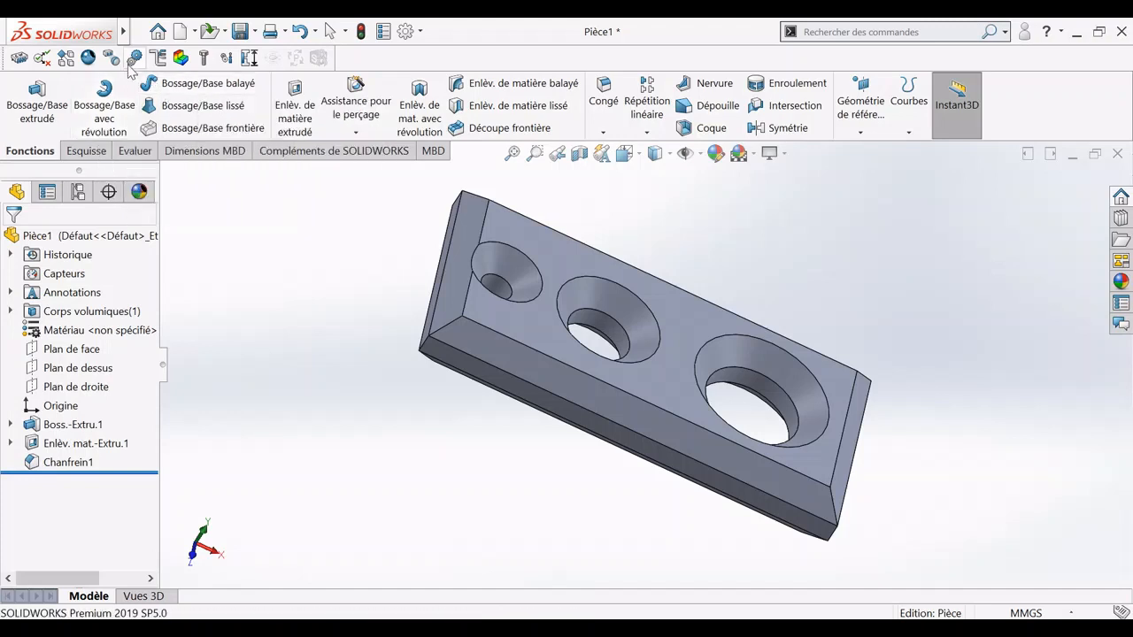
{"action": "left_click", "coordinate": [300, 32]}
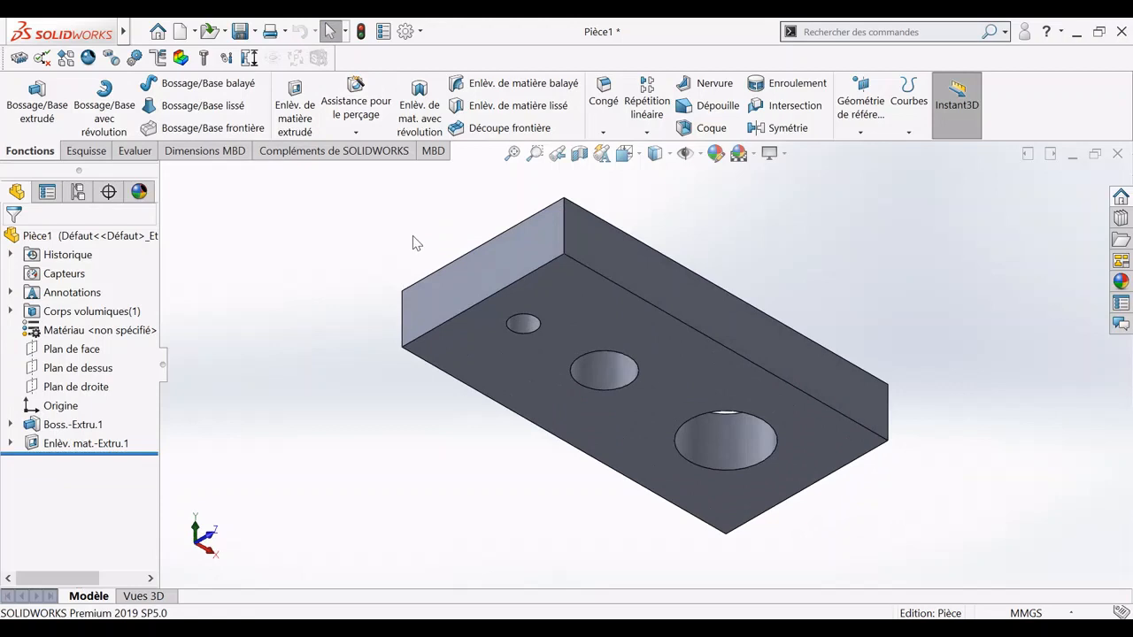
- Set up a chamfer of 10 mm at 45 degrees on the four outer edges of the block's top face, leaving out the hole rims
{"action": "right_click", "coordinate": [363, 255]}
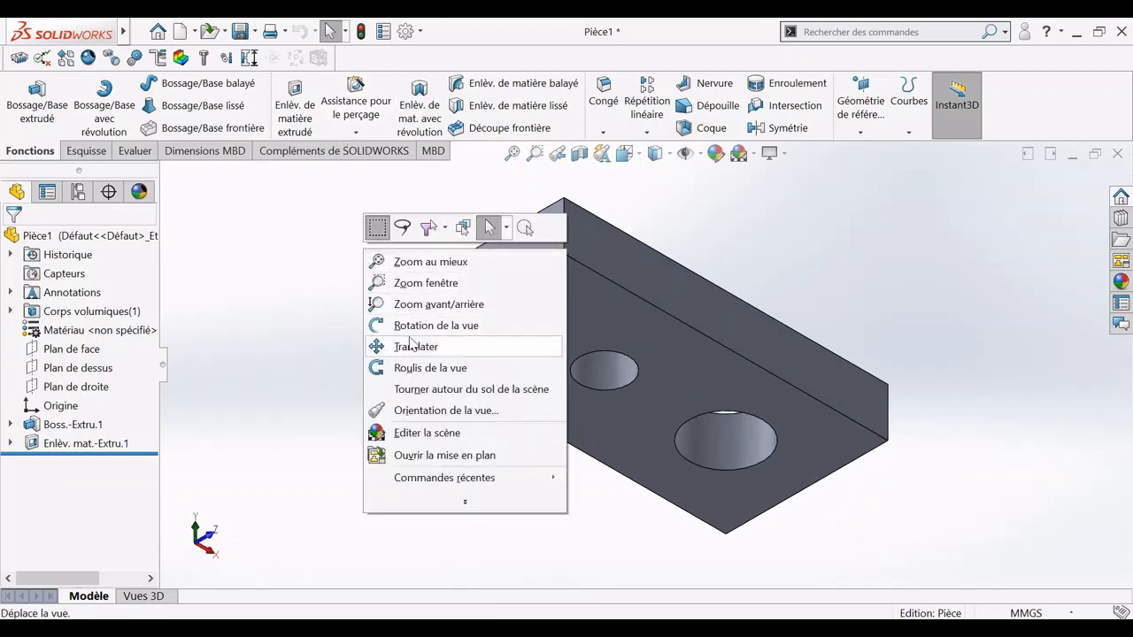
{"action": "left_click", "coordinate": [407, 324]}
{"action": "left_click_drag", "start_coordinate": [367, 281], "coordinate": [342, 472]}
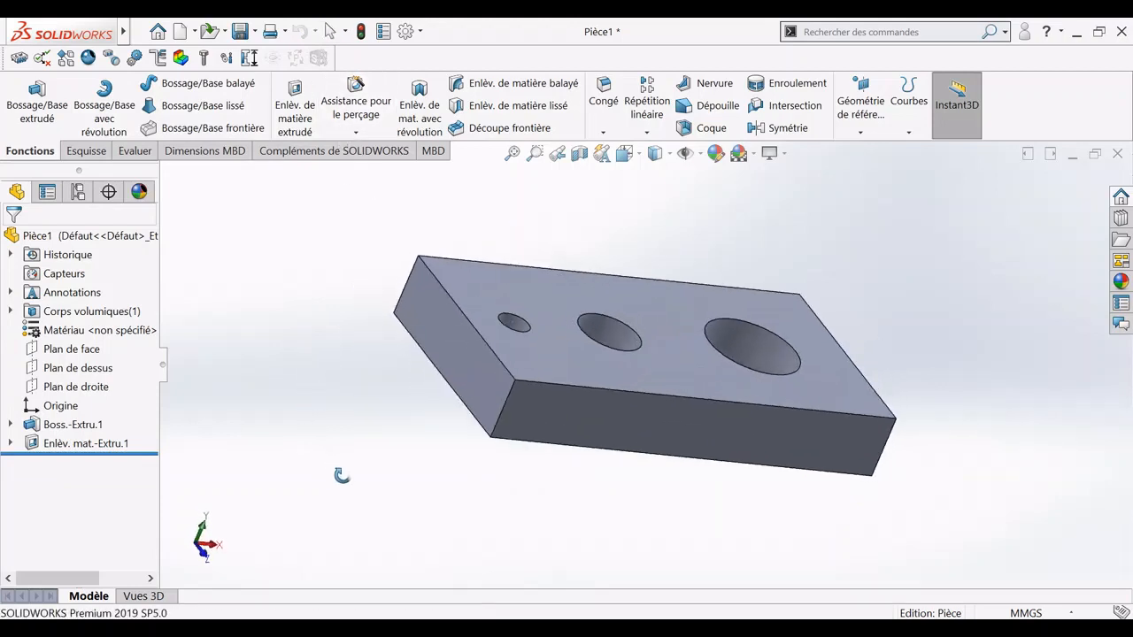
{"action": "right_click", "coordinate": [306, 304]}
{"action": "left_click", "coordinate": [330, 314]}
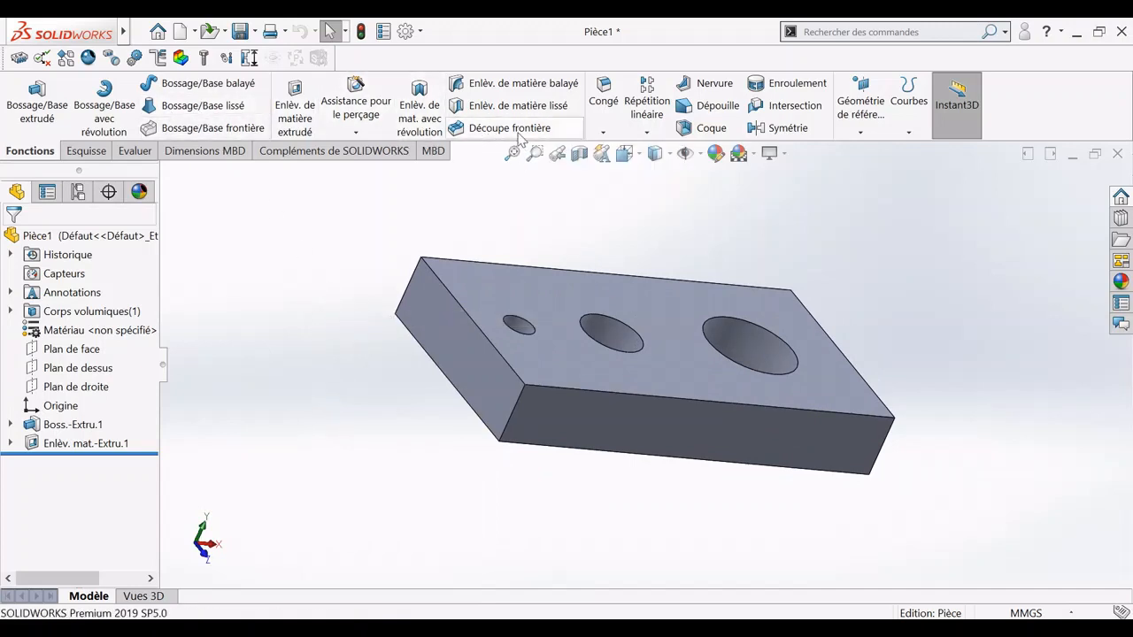
{"action": "left_click", "coordinate": [595, 123]}
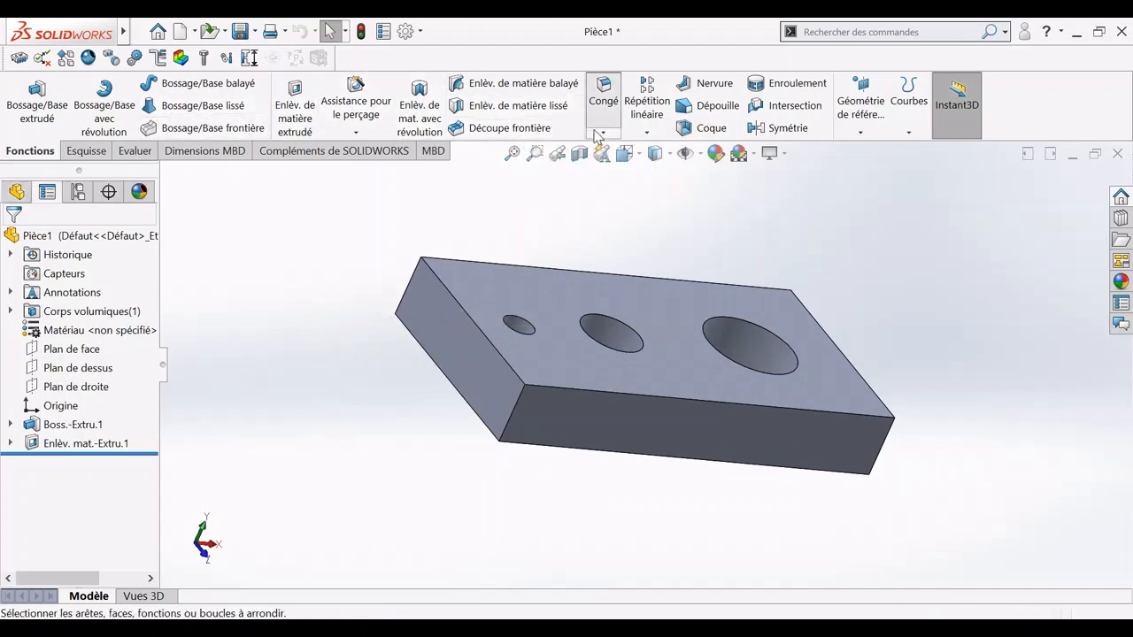
{"action": "left_click", "coordinate": [35, 241]}
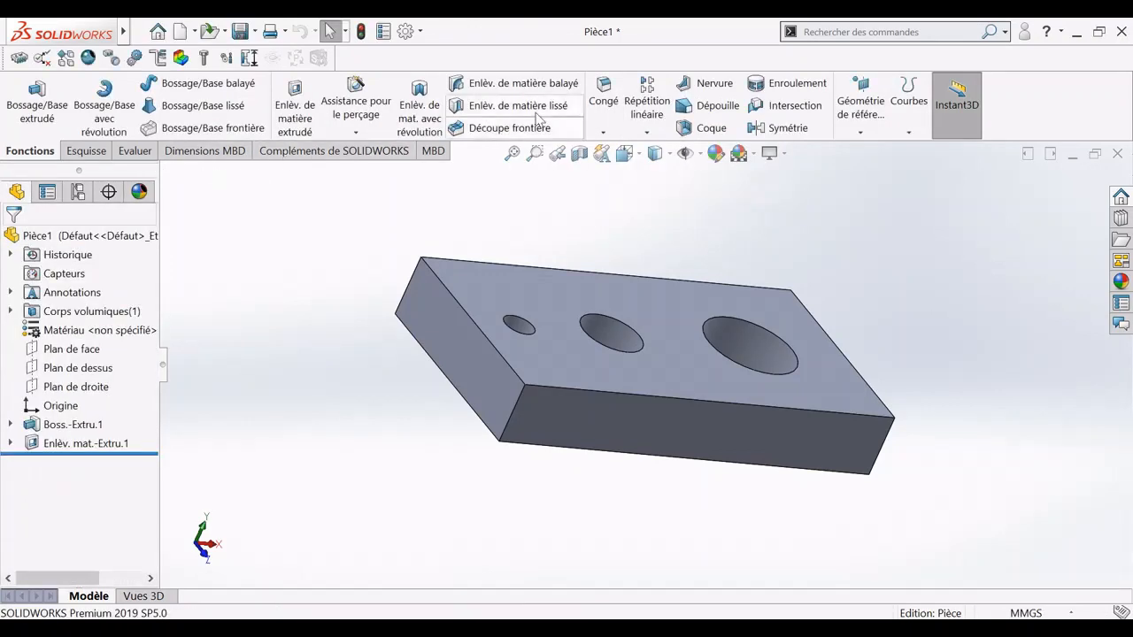
{"action": "left_click", "coordinate": [602, 132]}
{"action": "left_click", "coordinate": [609, 173]}
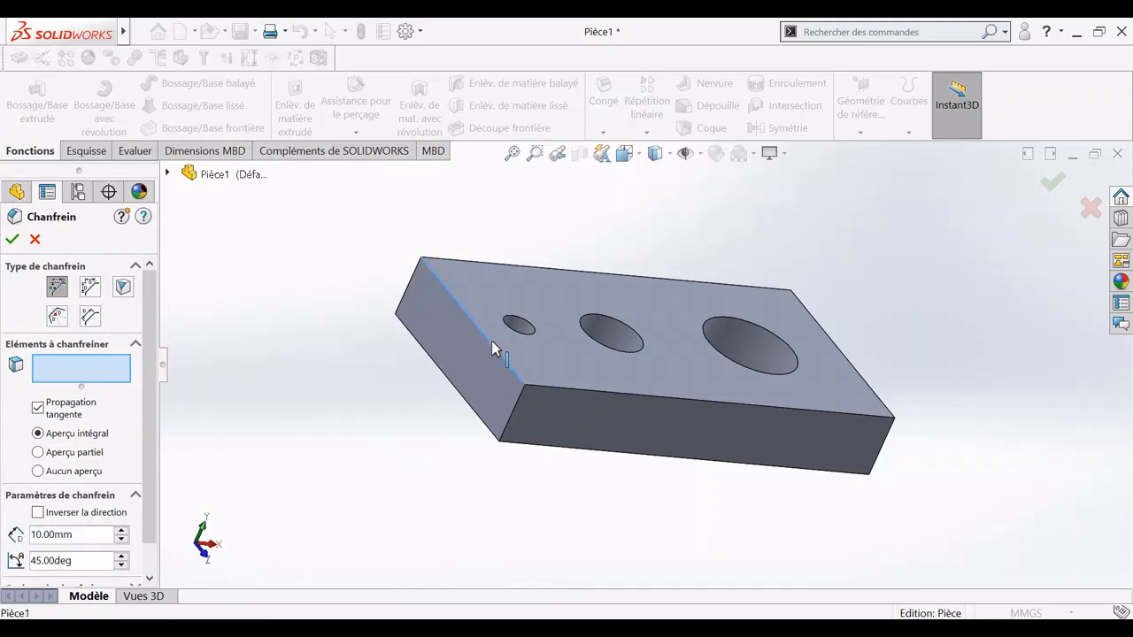
{"action": "left_click", "coordinate": [493, 346]}
{"action": "left_click", "coordinate": [597, 398]}
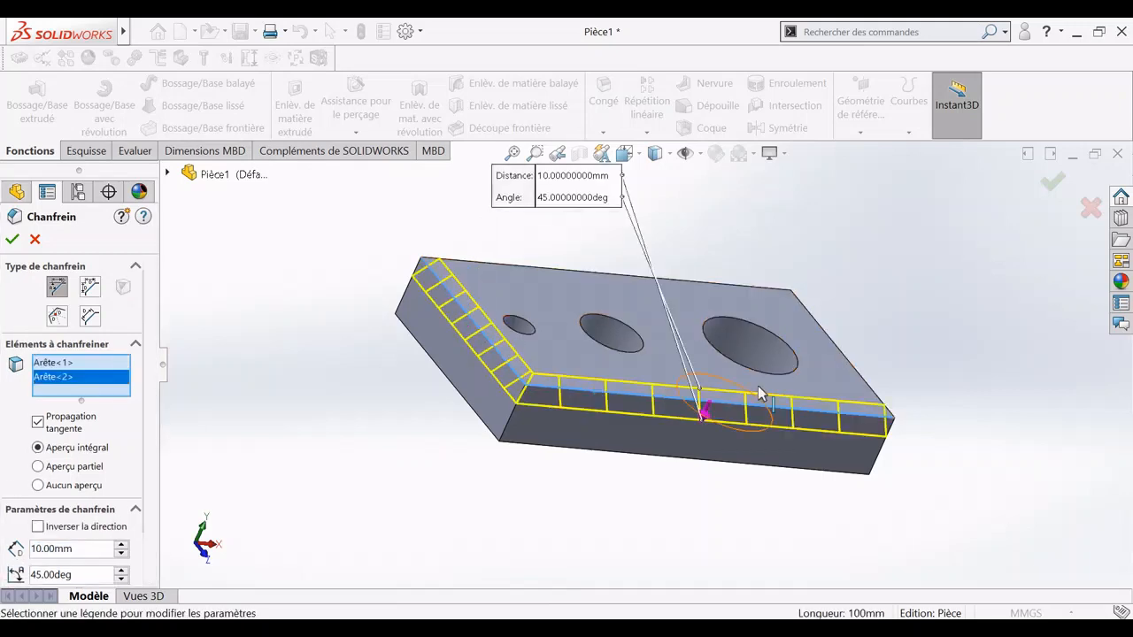
{"action": "left_click", "coordinate": [863, 379]}
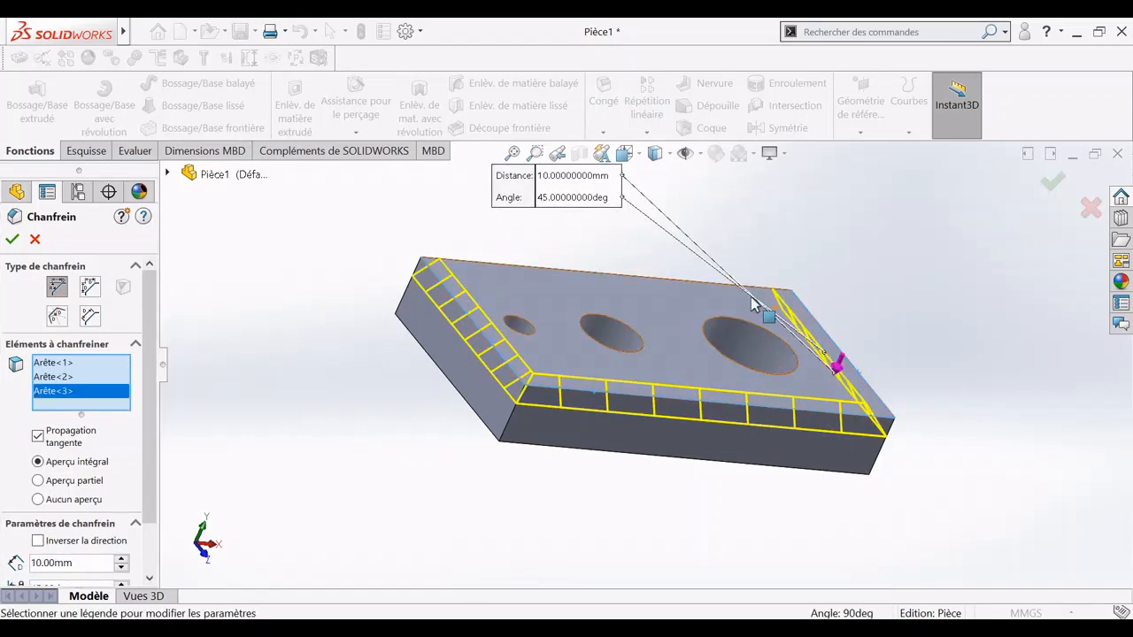
{"action": "left_click", "coordinate": [704, 283]}
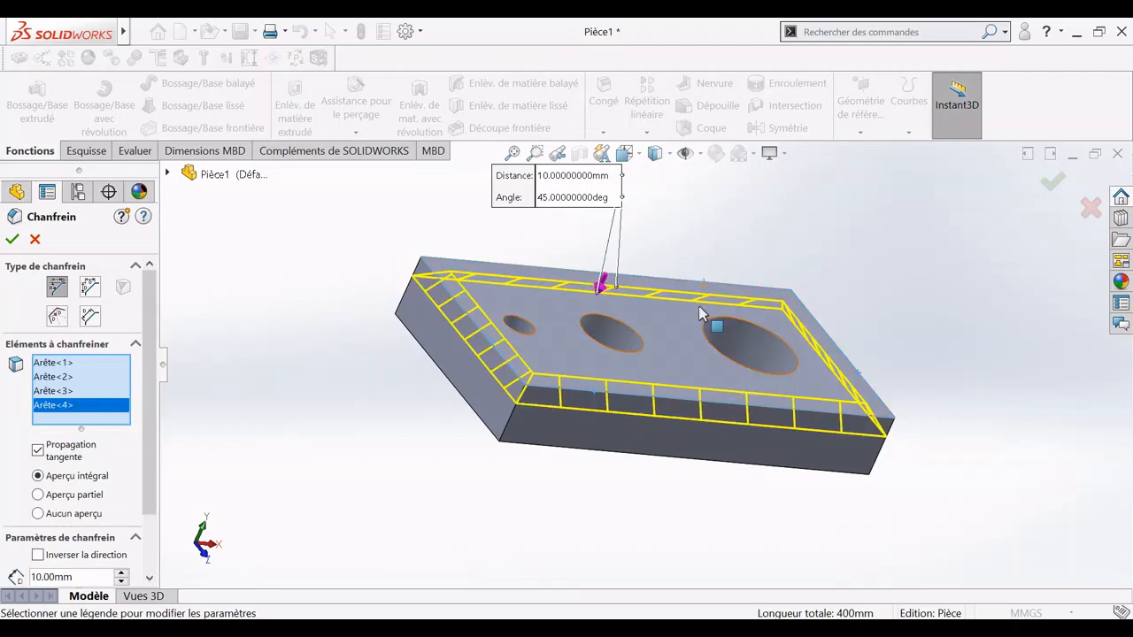
- Add the four outer edges of the block's bottom face to the 10 mm chamfer and apply it
{"action": "left_click", "coordinate": [556, 452]}
{"action": "left_click", "coordinate": [486, 428]}
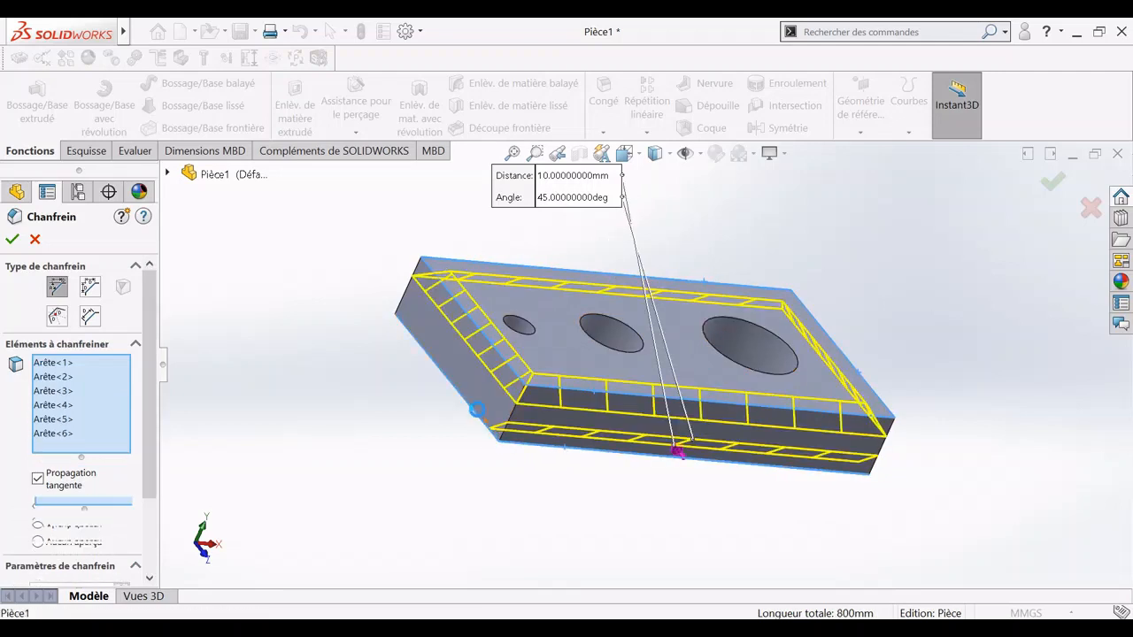
{"action": "left_click", "coordinate": [401, 320]}
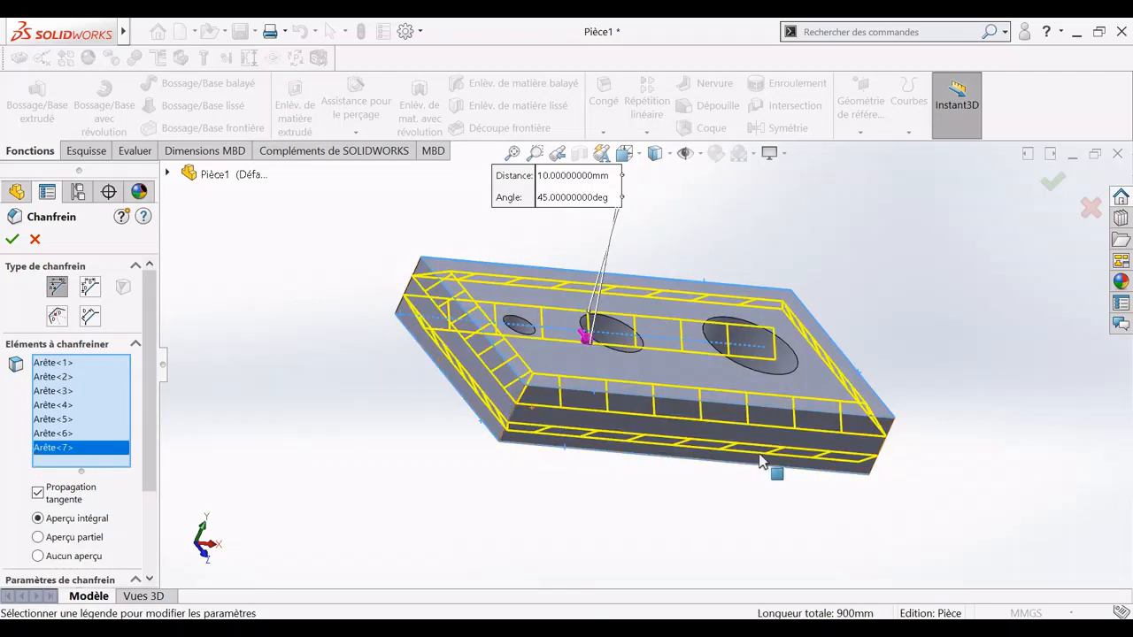
{"action": "left_click", "coordinate": [866, 478]}
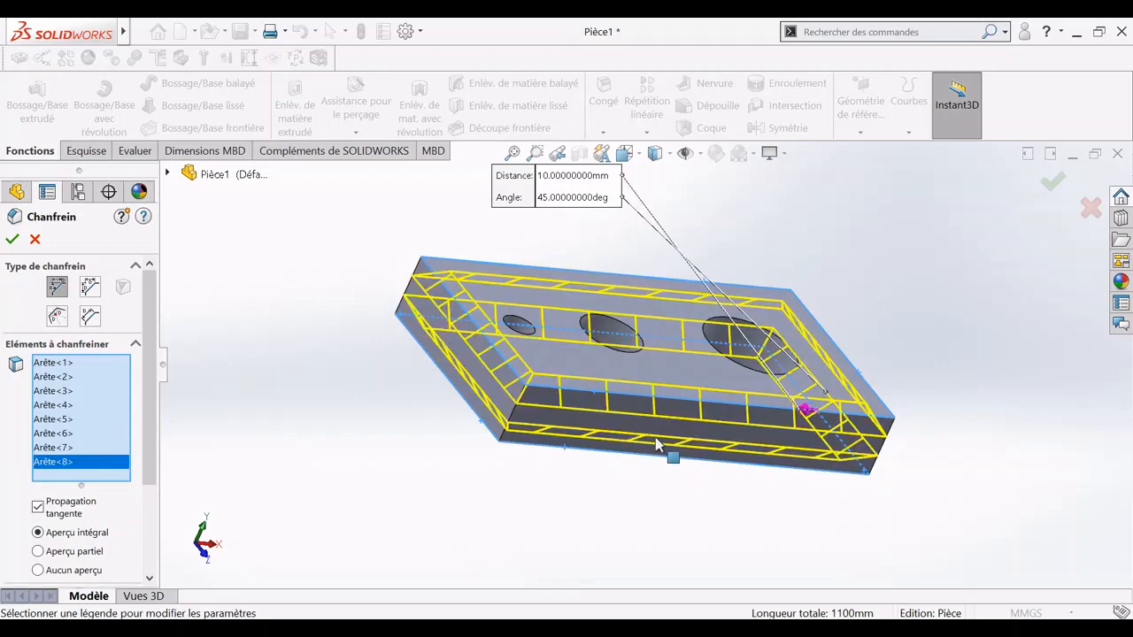
{"action": "key", "text": "Return"}
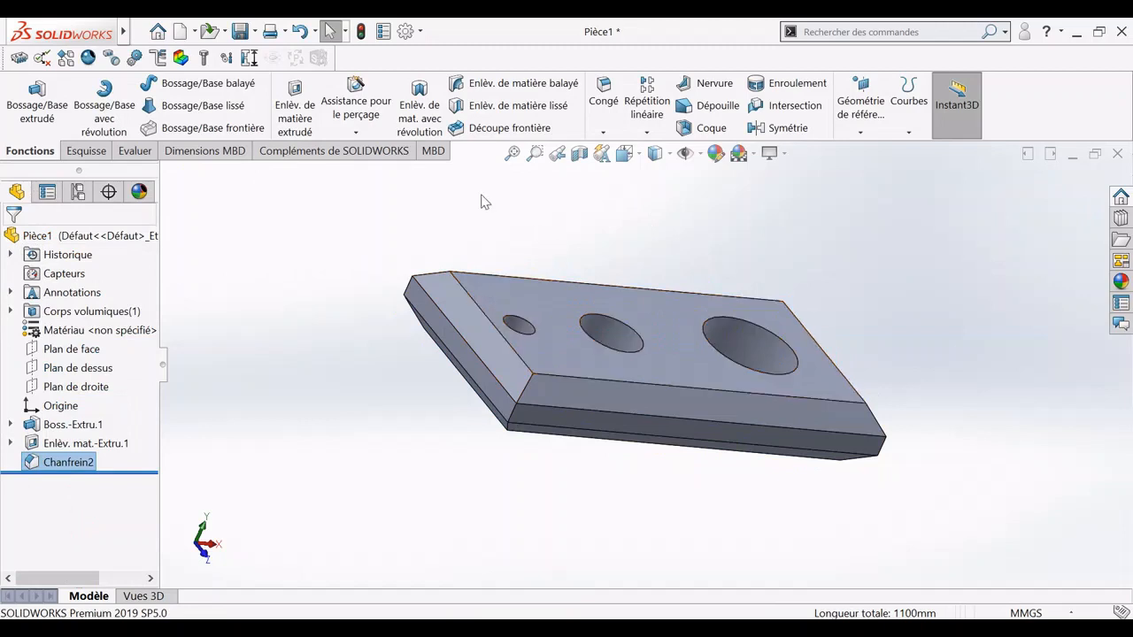
- Chamfer the top rims of the three holes at 5 mm and 45 degrees
{"action": "left_click", "coordinate": [605, 133]}
{"action": "left_click", "coordinate": [617, 173]}
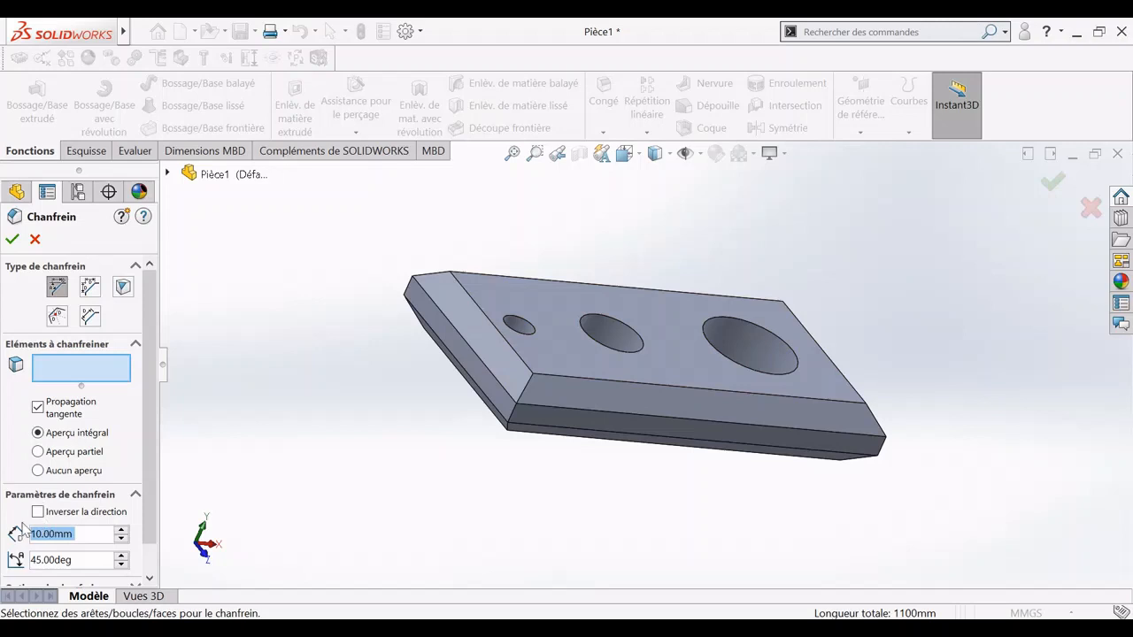
{"action": "type", "text": "5"}
{"action": "key", "text": "Return"}
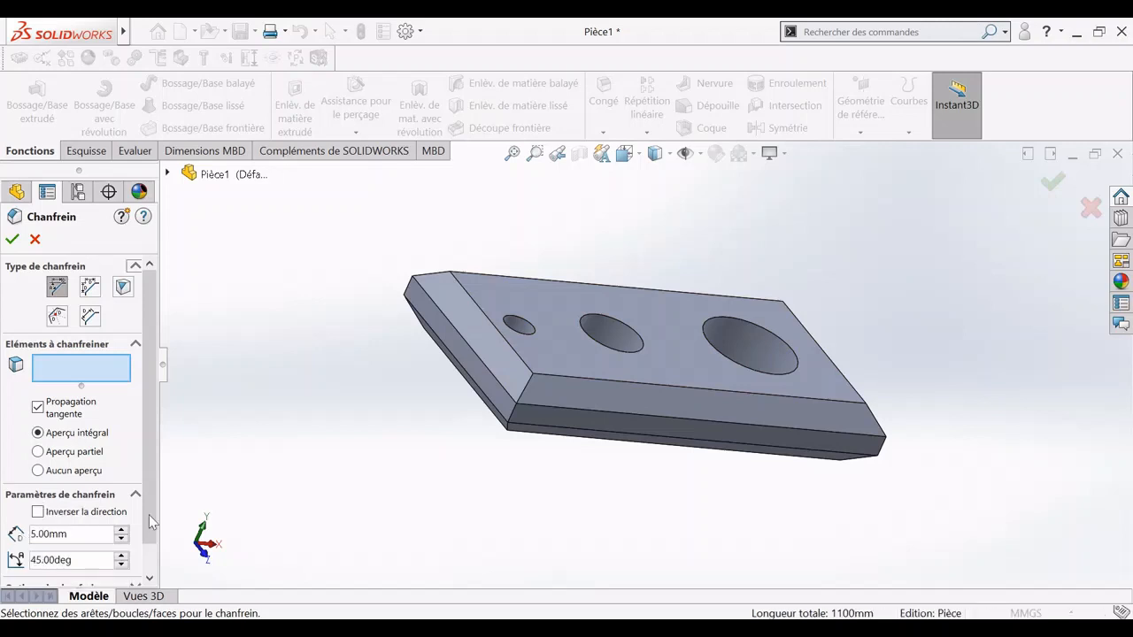
{"action": "left_click", "coordinate": [531, 329]}
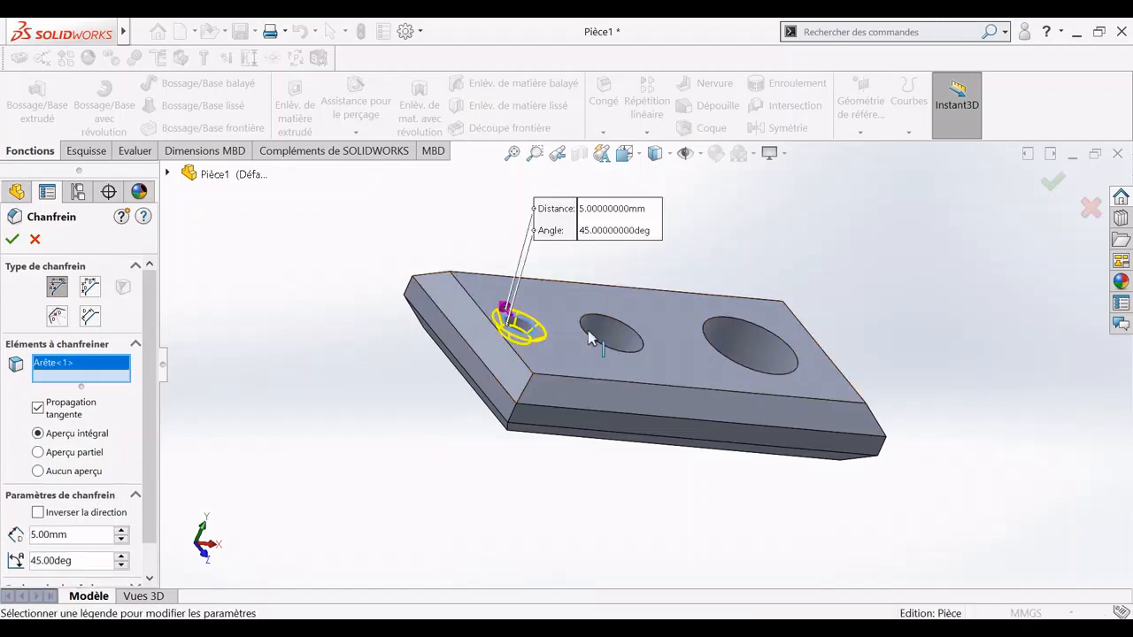
{"action": "left_click", "coordinate": [631, 351]}
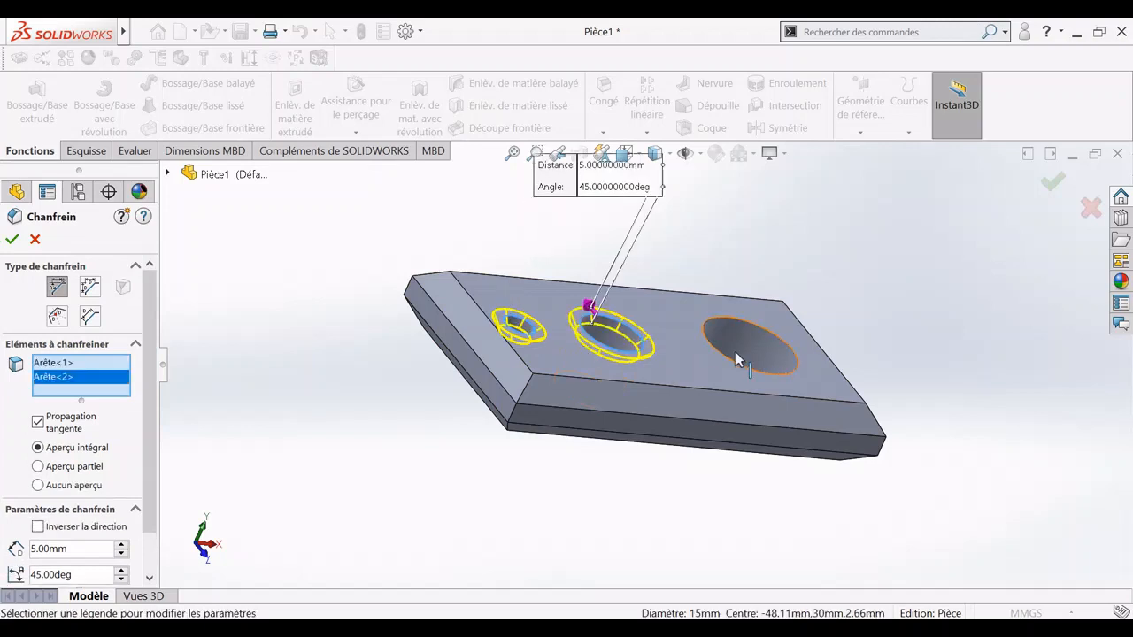
{"action": "left_click", "coordinate": [767, 388]}
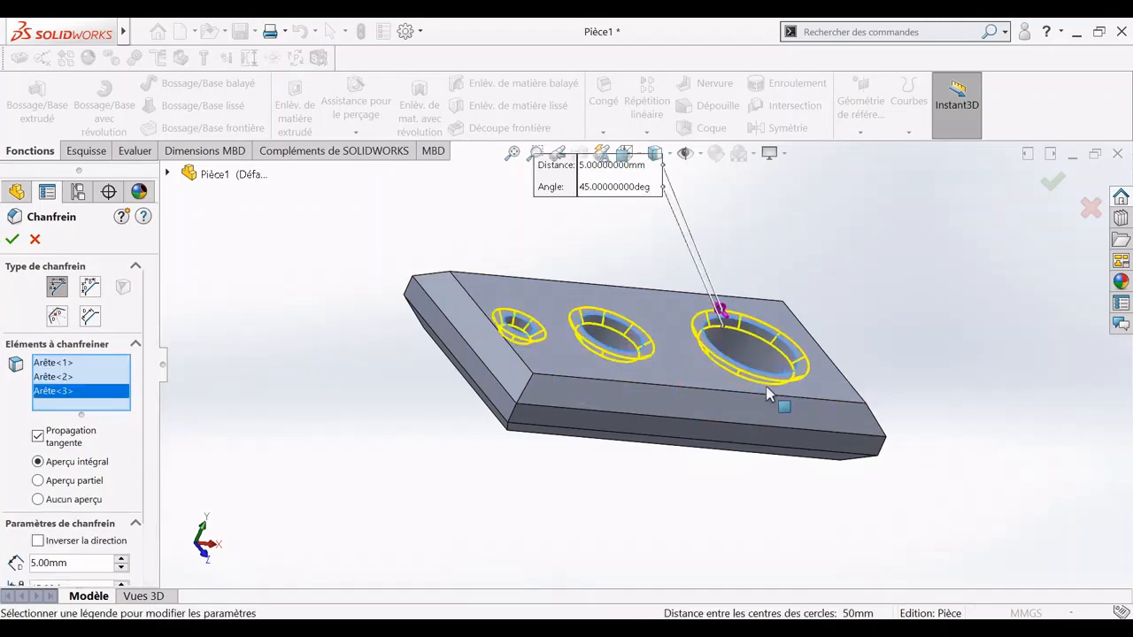
{"action": "left_click", "coordinate": [12, 239]}
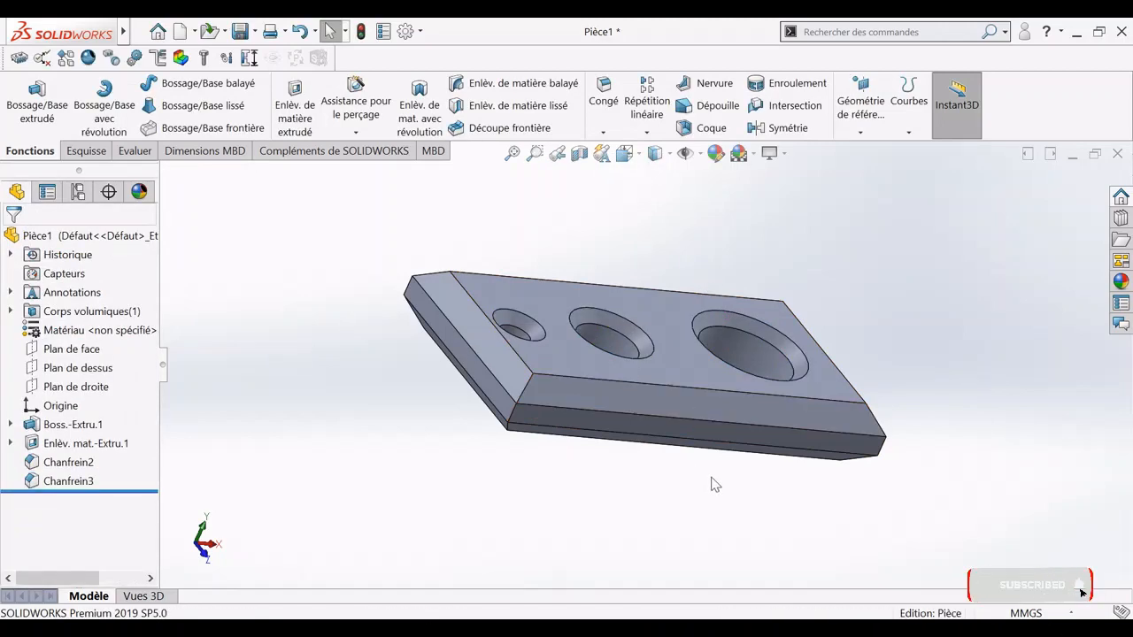
- Examine the chamfered block and hole rims in the isometric view and from other angles
{"action": "right_click", "coordinate": [744, 488]}
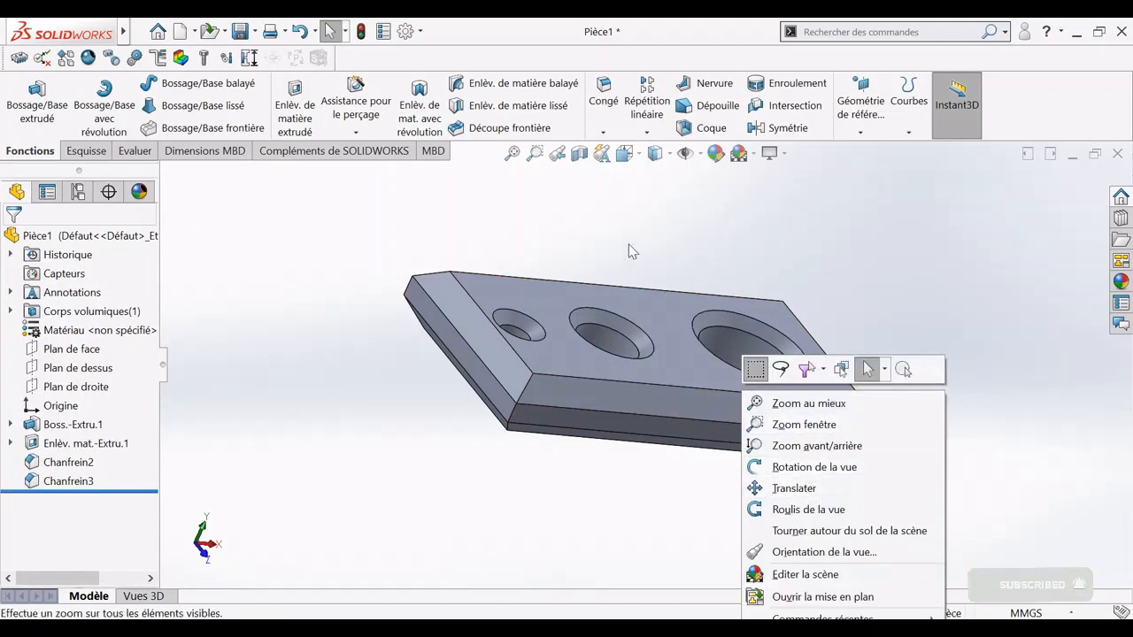
{"action": "left_click", "coordinate": [629, 156]}
{"action": "left_click", "coordinate": [485, 395]}
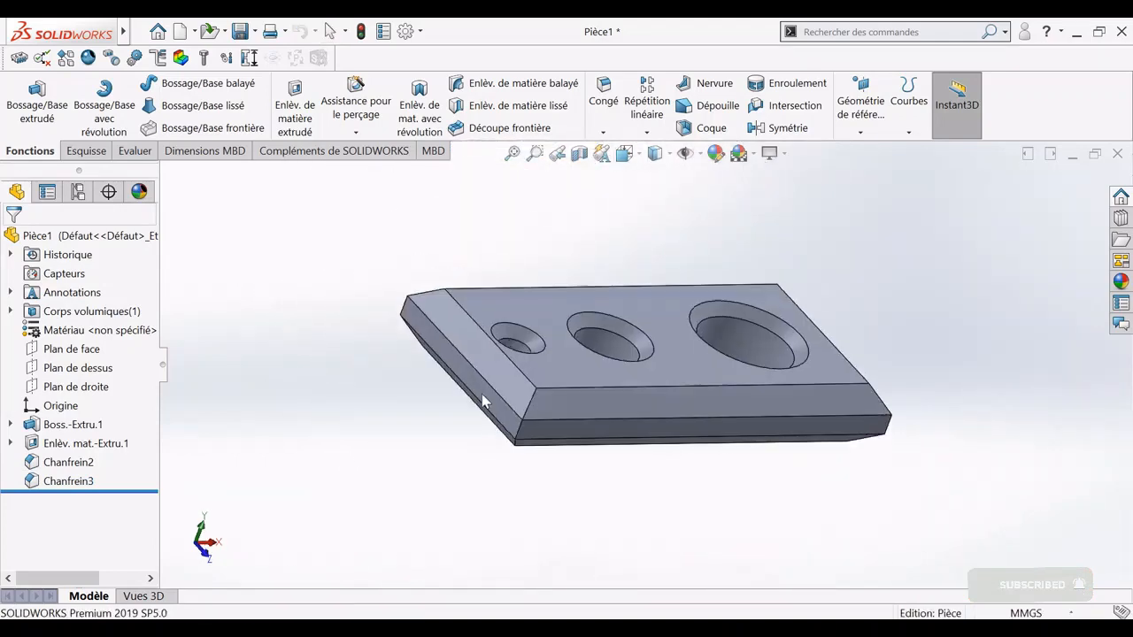
{"action": "right_click", "coordinate": [847, 394]}
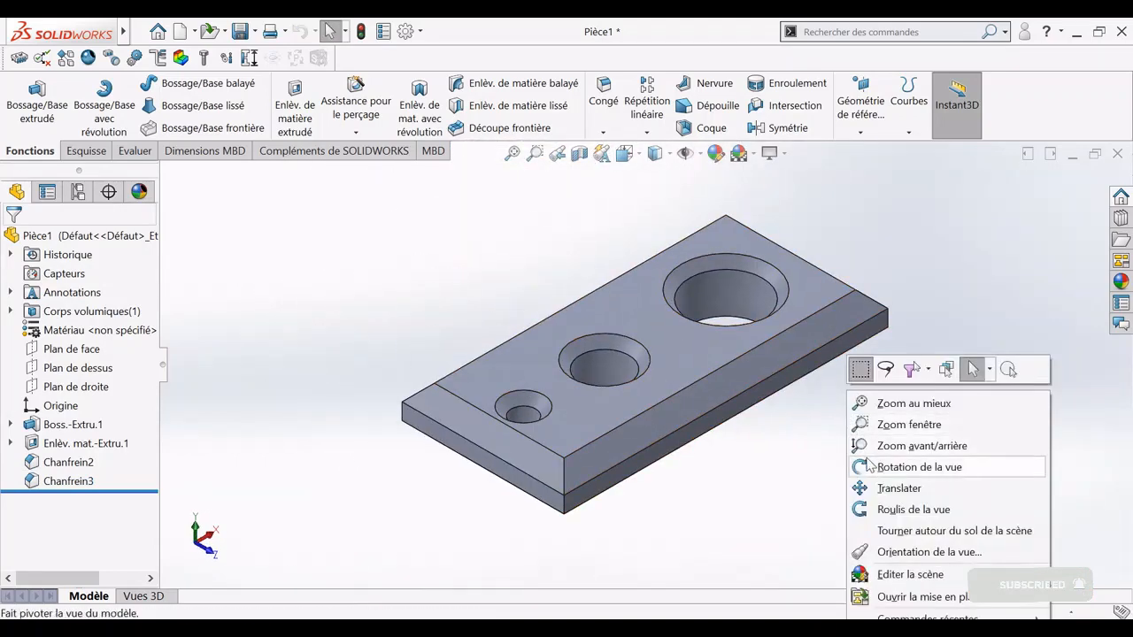
{"action": "left_click", "coordinate": [886, 466]}
{"action": "left_click_drag", "start_coordinate": [850, 456], "coordinate": [509, 402]}
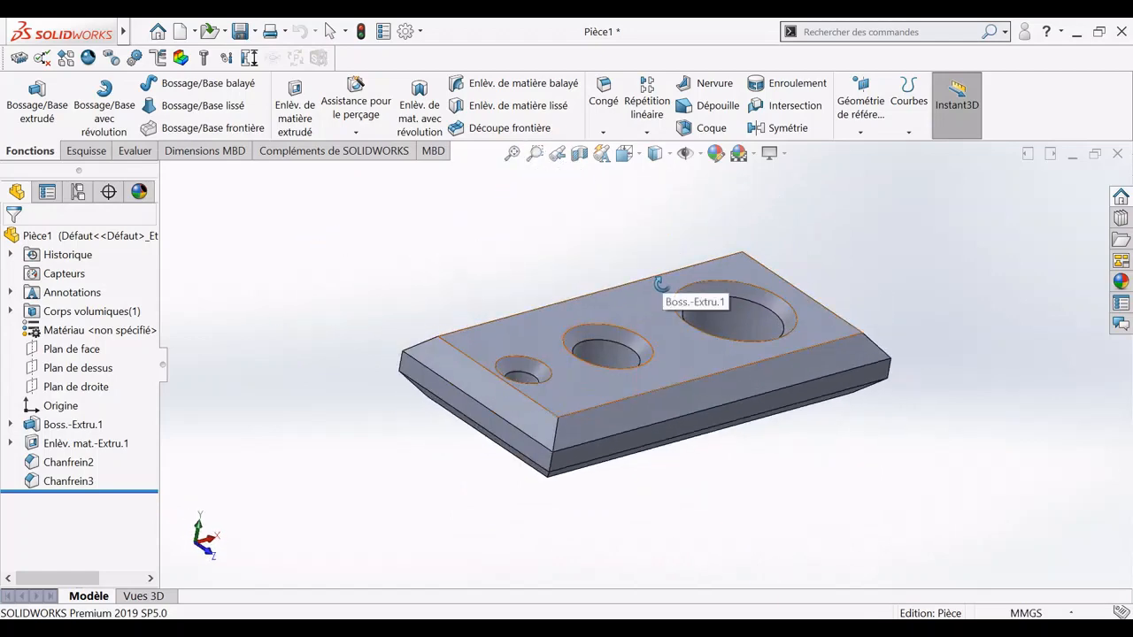
{"action": "left_click", "coordinate": [624, 152]}
{"action": "left_click", "coordinate": [527, 353]}
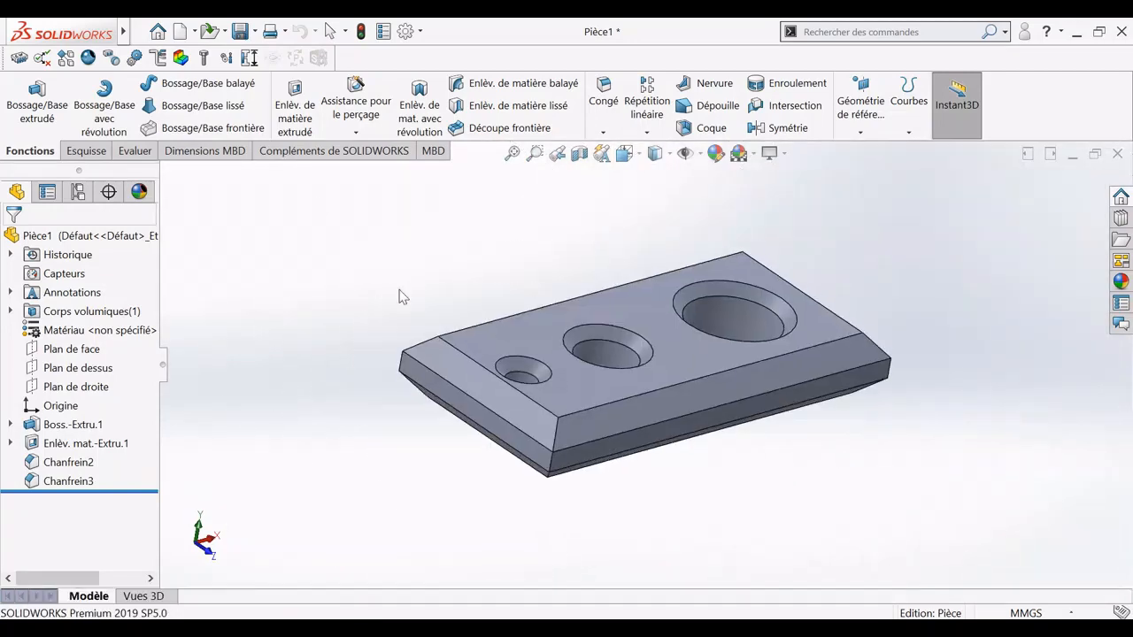